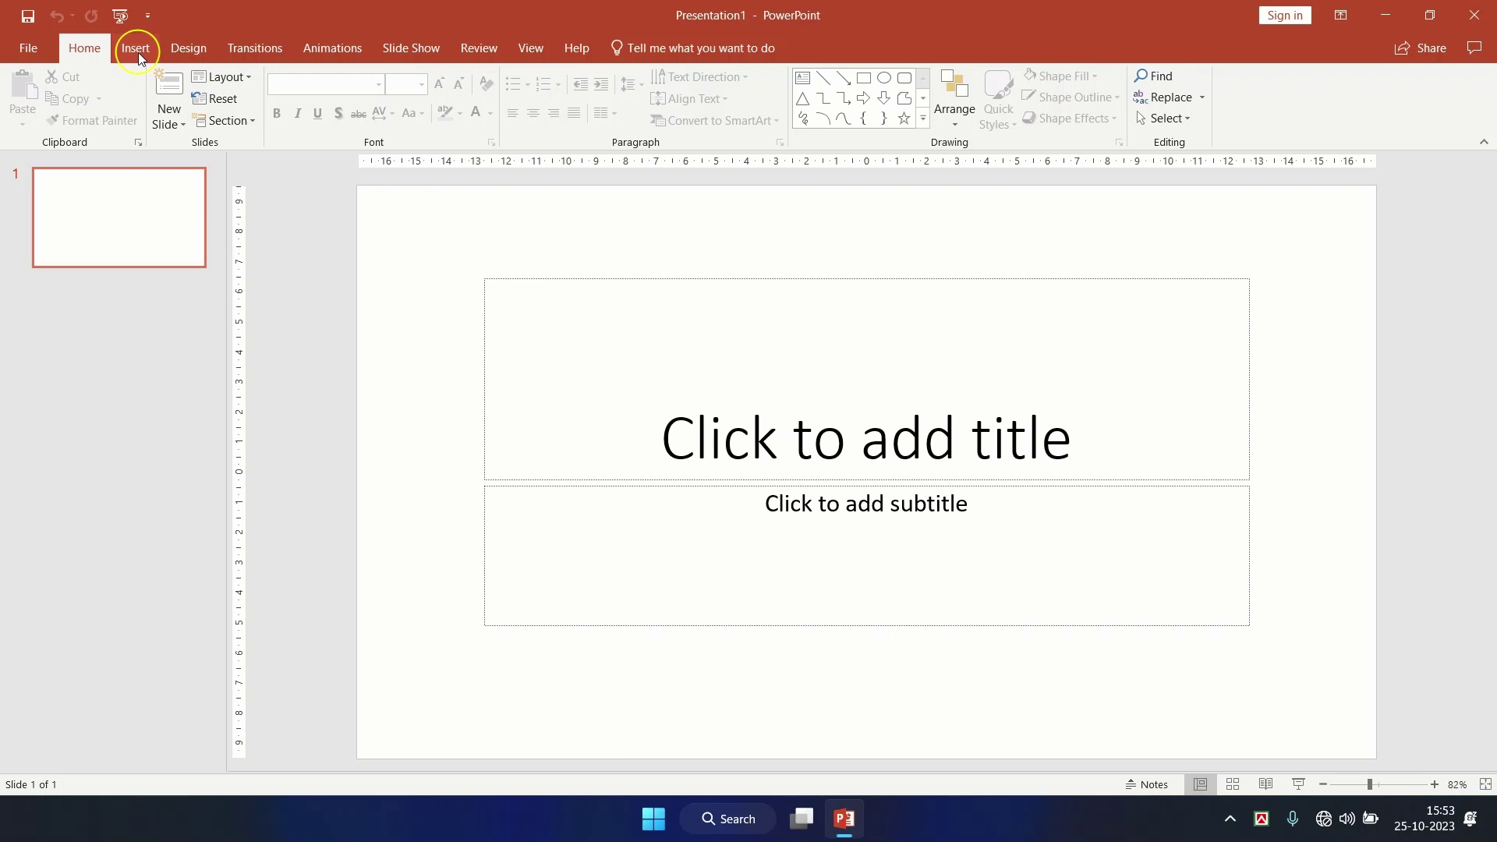
- Start a Screen Clipping from Insert > Screenshot so the dimmed desktop is ready to capture
{"action": "left_click", "coordinate": [138, 53]}
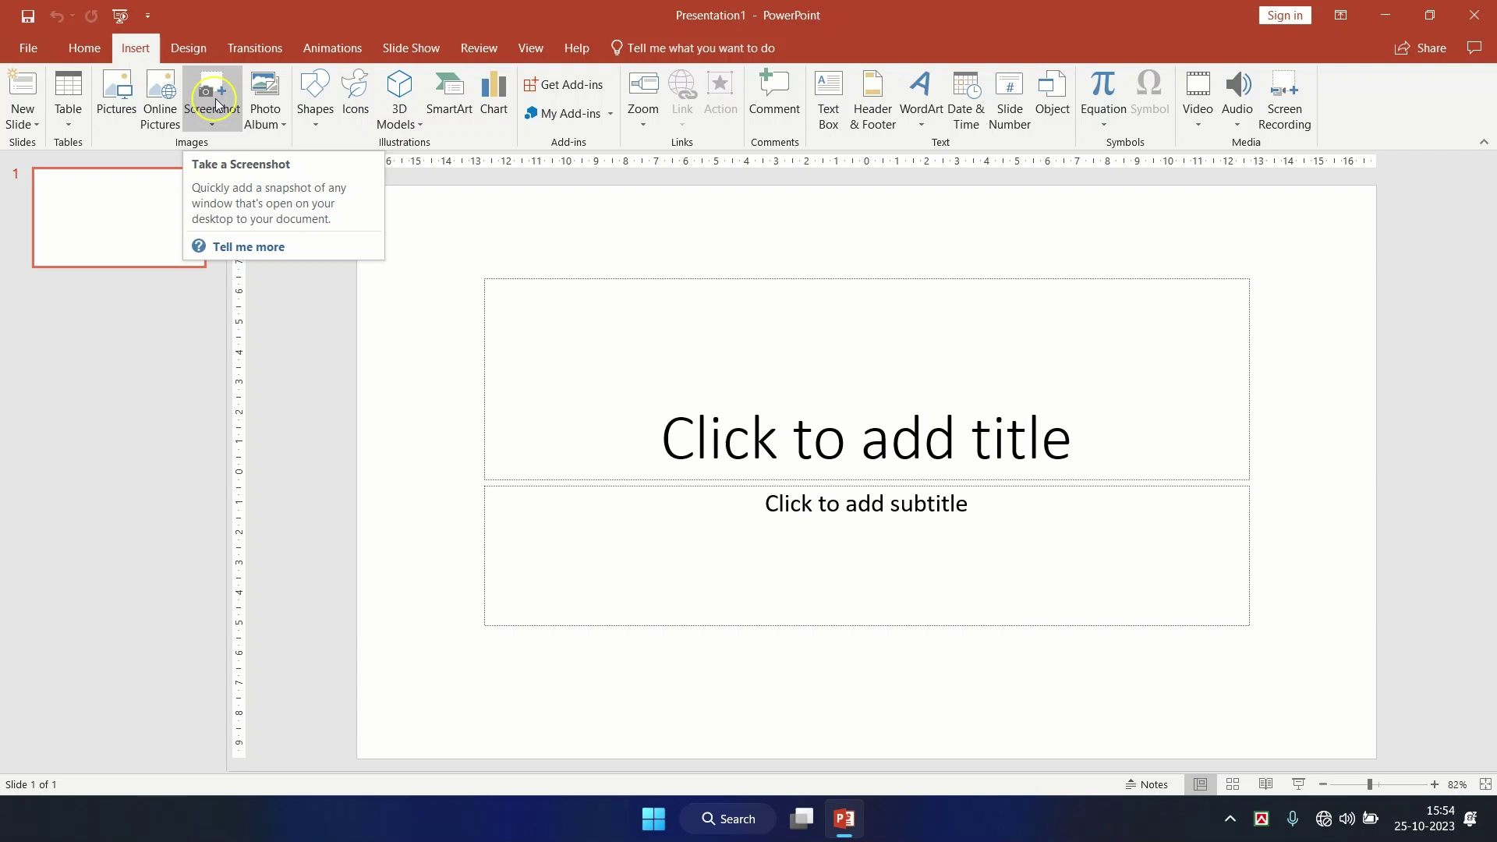
{"action": "left_click", "coordinate": [216, 102]}
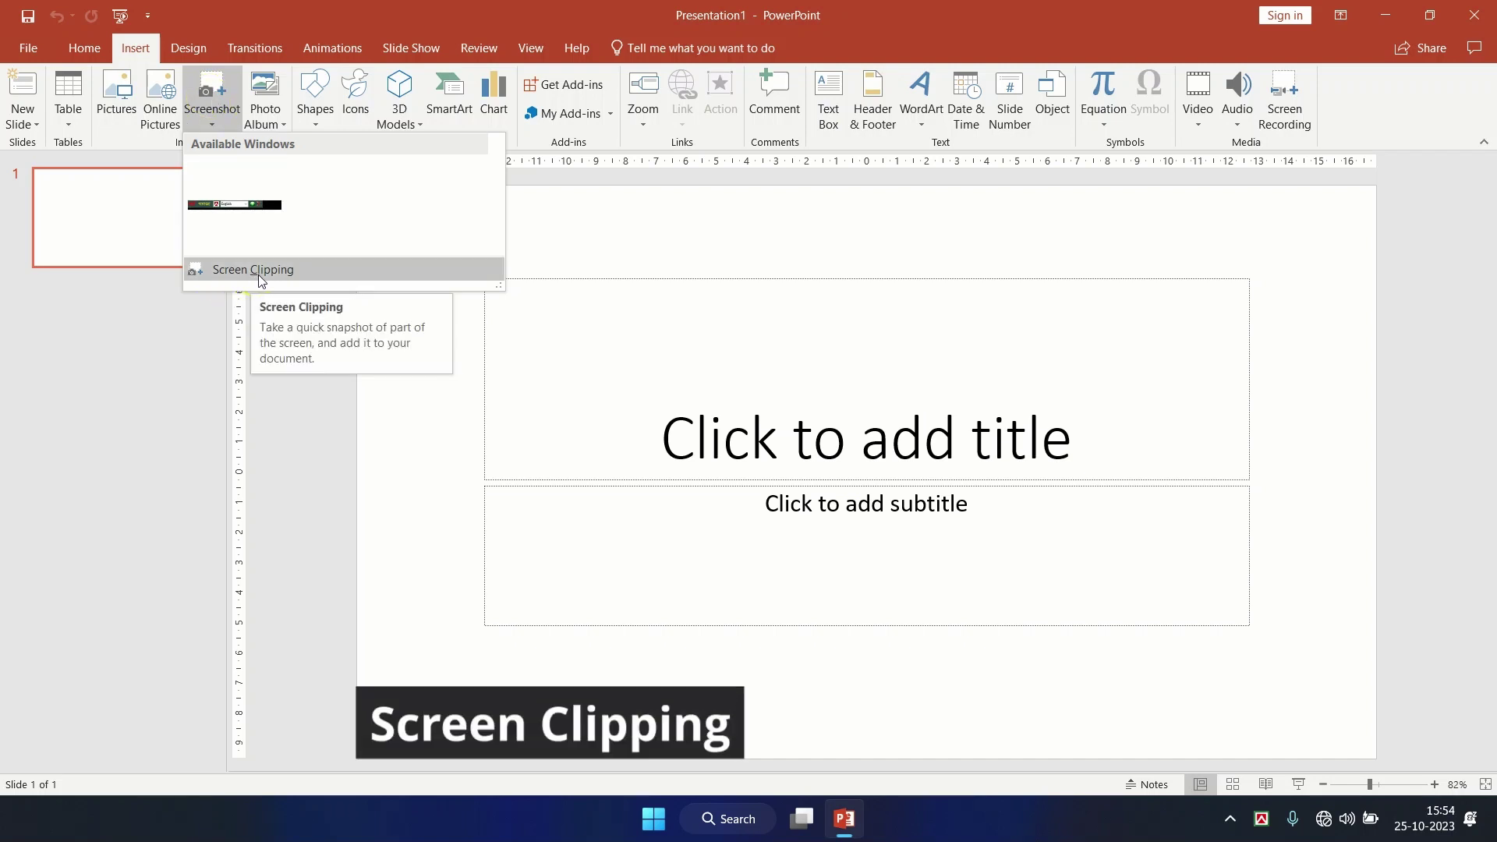
{"action": "left_click", "coordinate": [253, 270]}
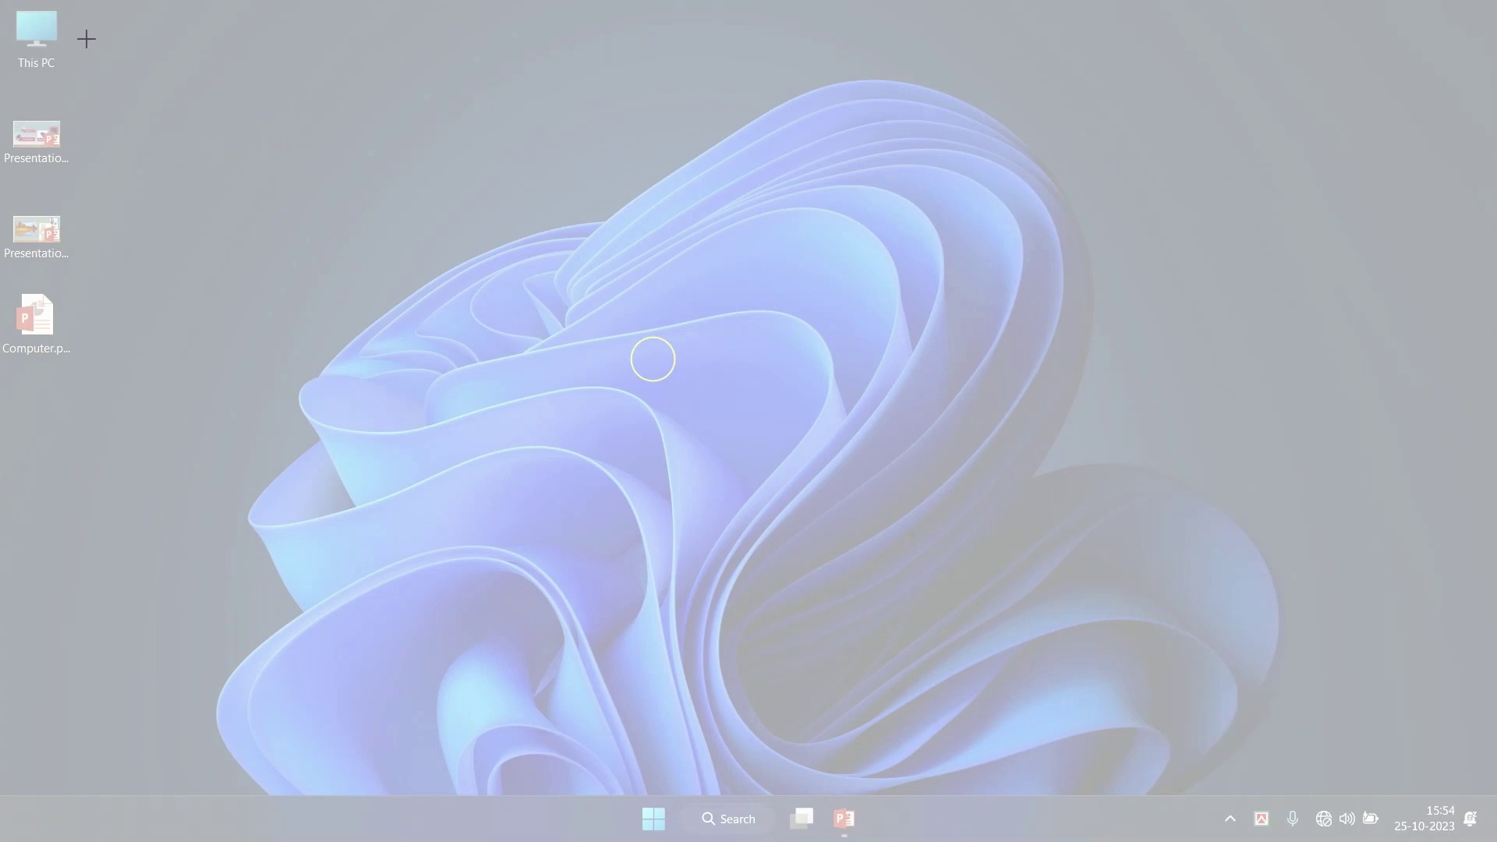
- Clip the desktop icon column onto the slide, move and enlarge it, then undo and delete it
{"action": "mouse_move", "coordinate": [82, 4]}
{"action": "left_mouse_down"}
{"action": "mouse_move", "coordinate": [2, 386]}
{"action": "mouse_move", "coordinate": [3, 373]}
{"action": "left_mouse_up"}
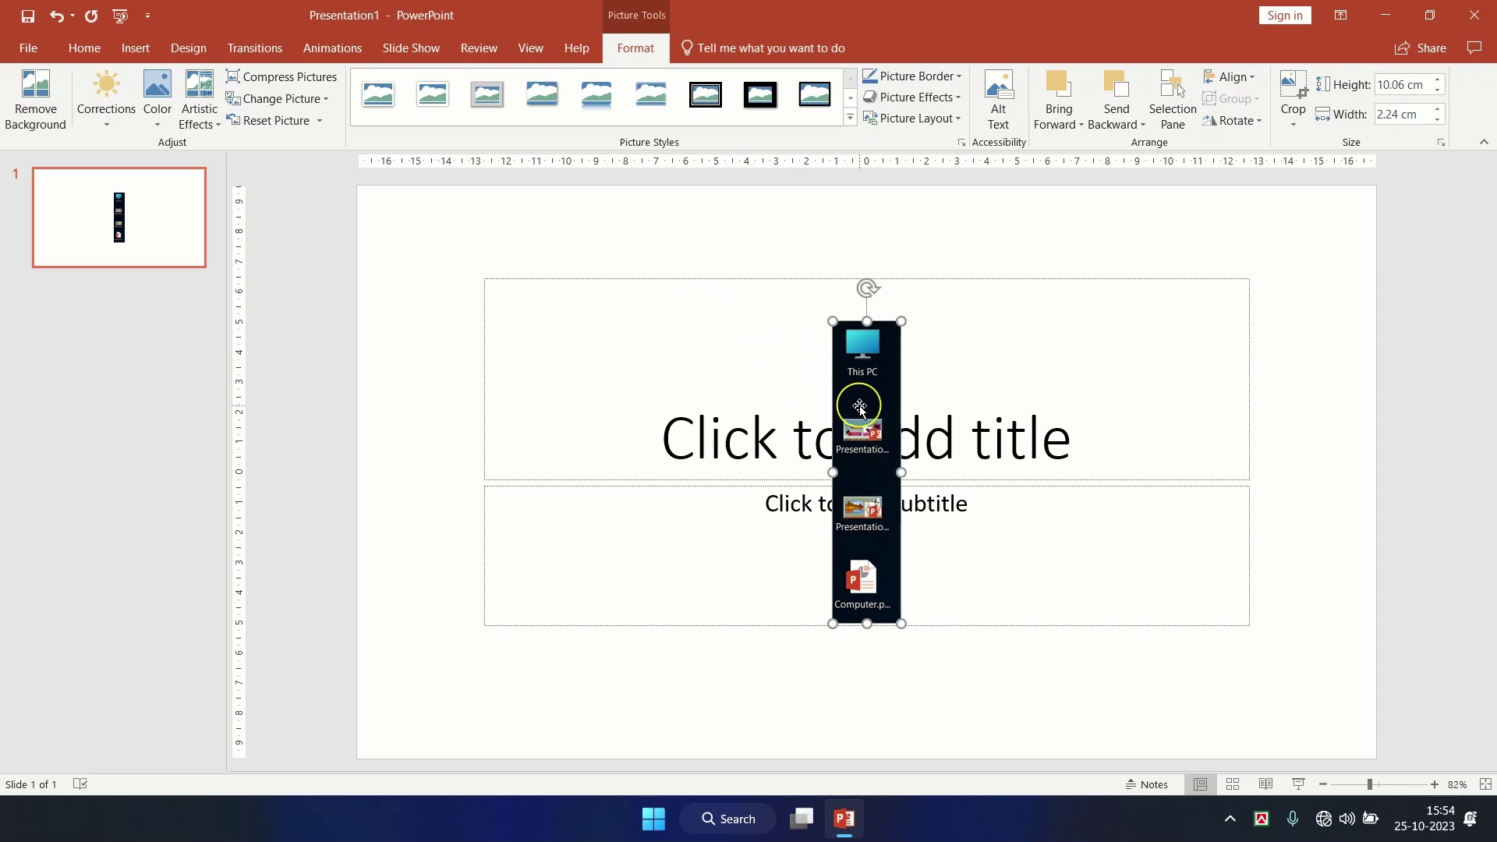
{"action": "left_click_drag", "start_coordinate": [859, 405], "coordinate": [437, 319]}
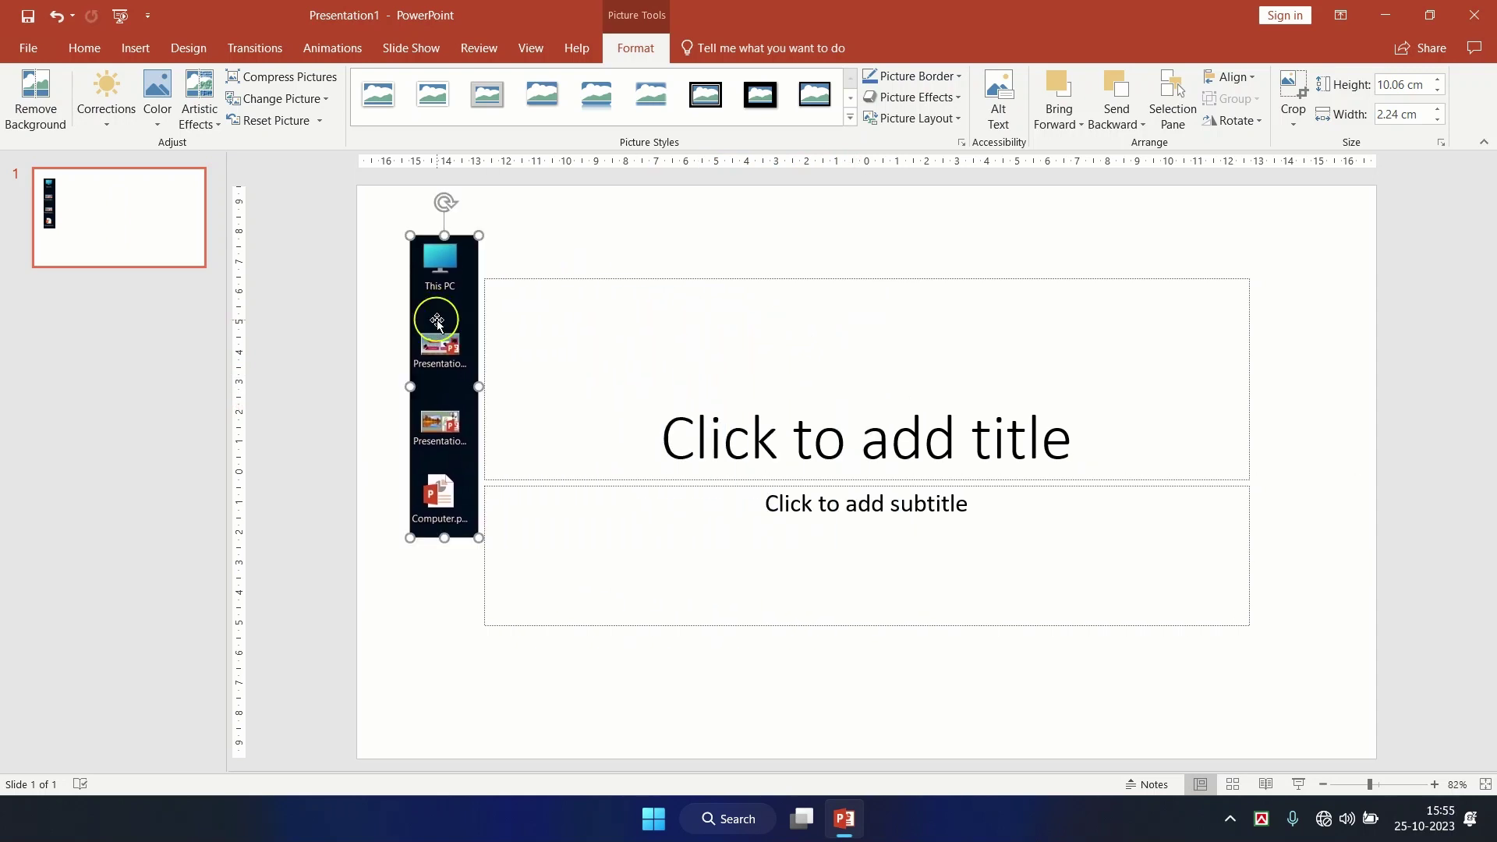
{"action": "mouse_move", "coordinate": [479, 537]}
{"action": "left_mouse_down"}
{"action": "mouse_move", "coordinate": [597, 655]}
{"action": "mouse_move", "coordinate": [499, 450]}
{"action": "left_mouse_up"}
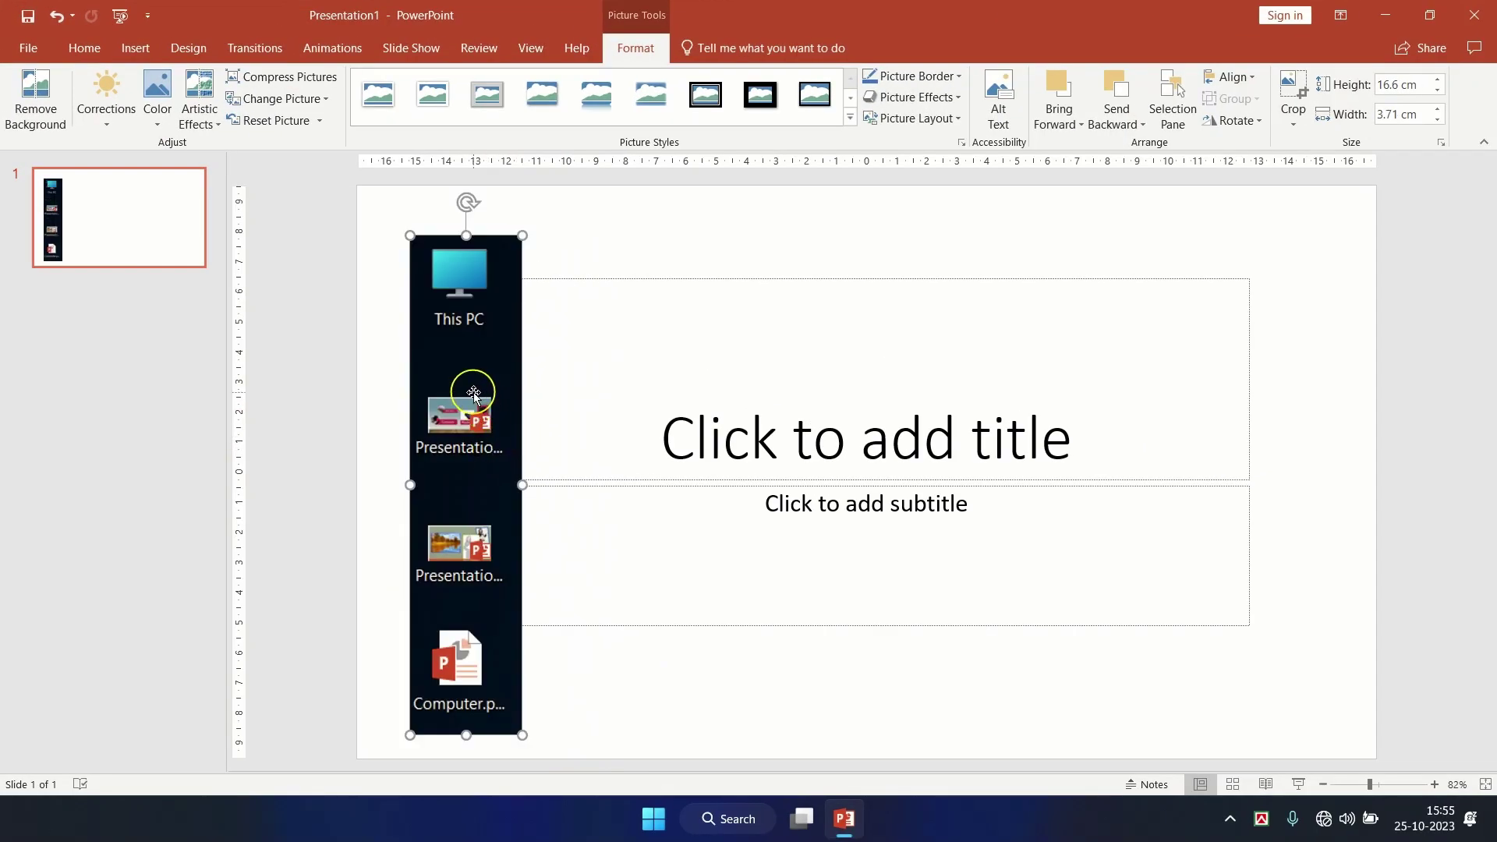
{"action": "key", "text": "ctrl+z"}
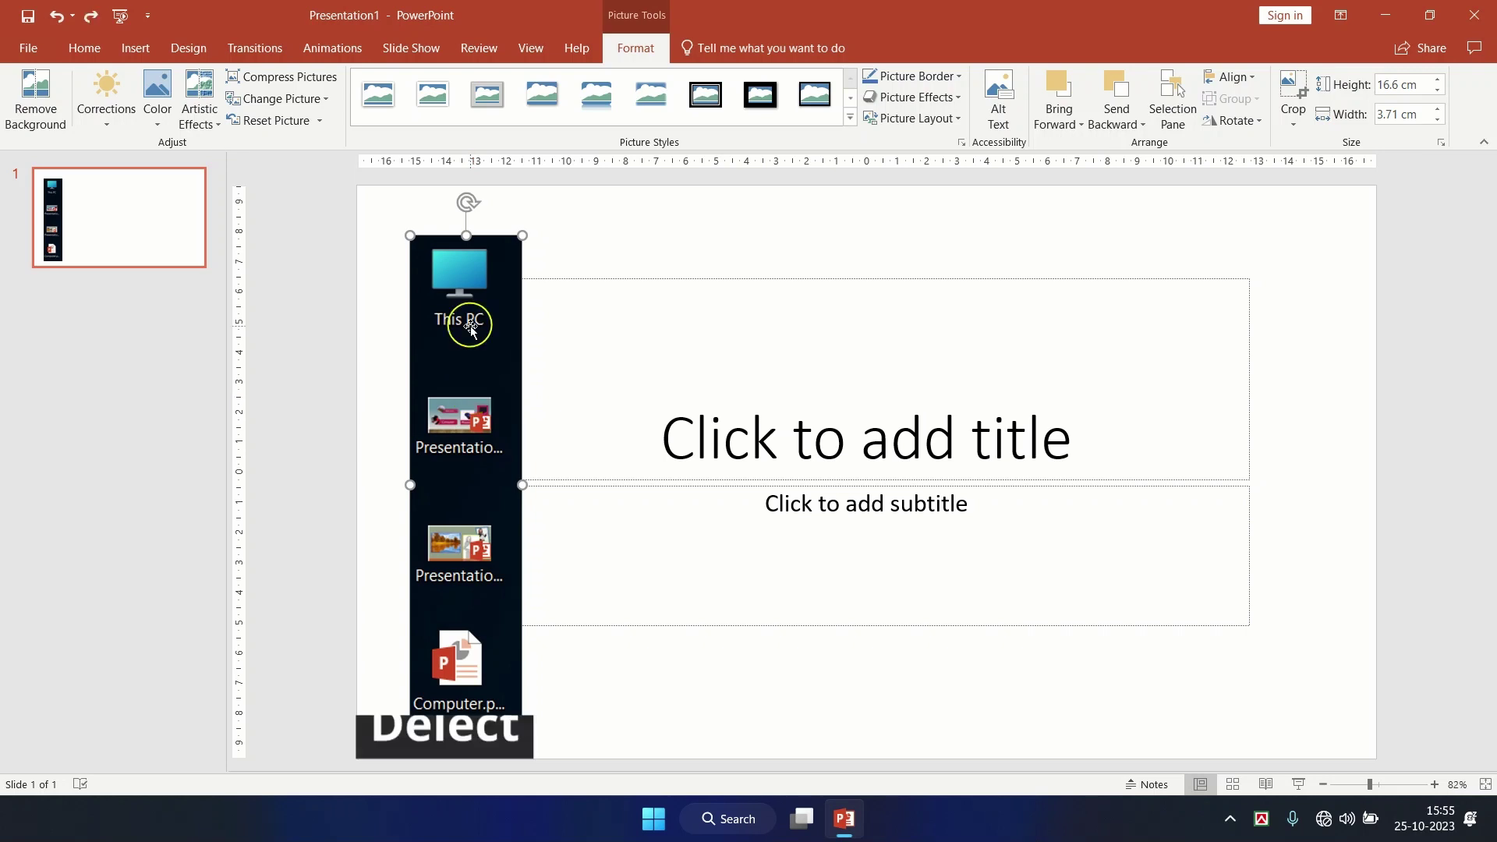
{"action": "key", "text": "Delete"}
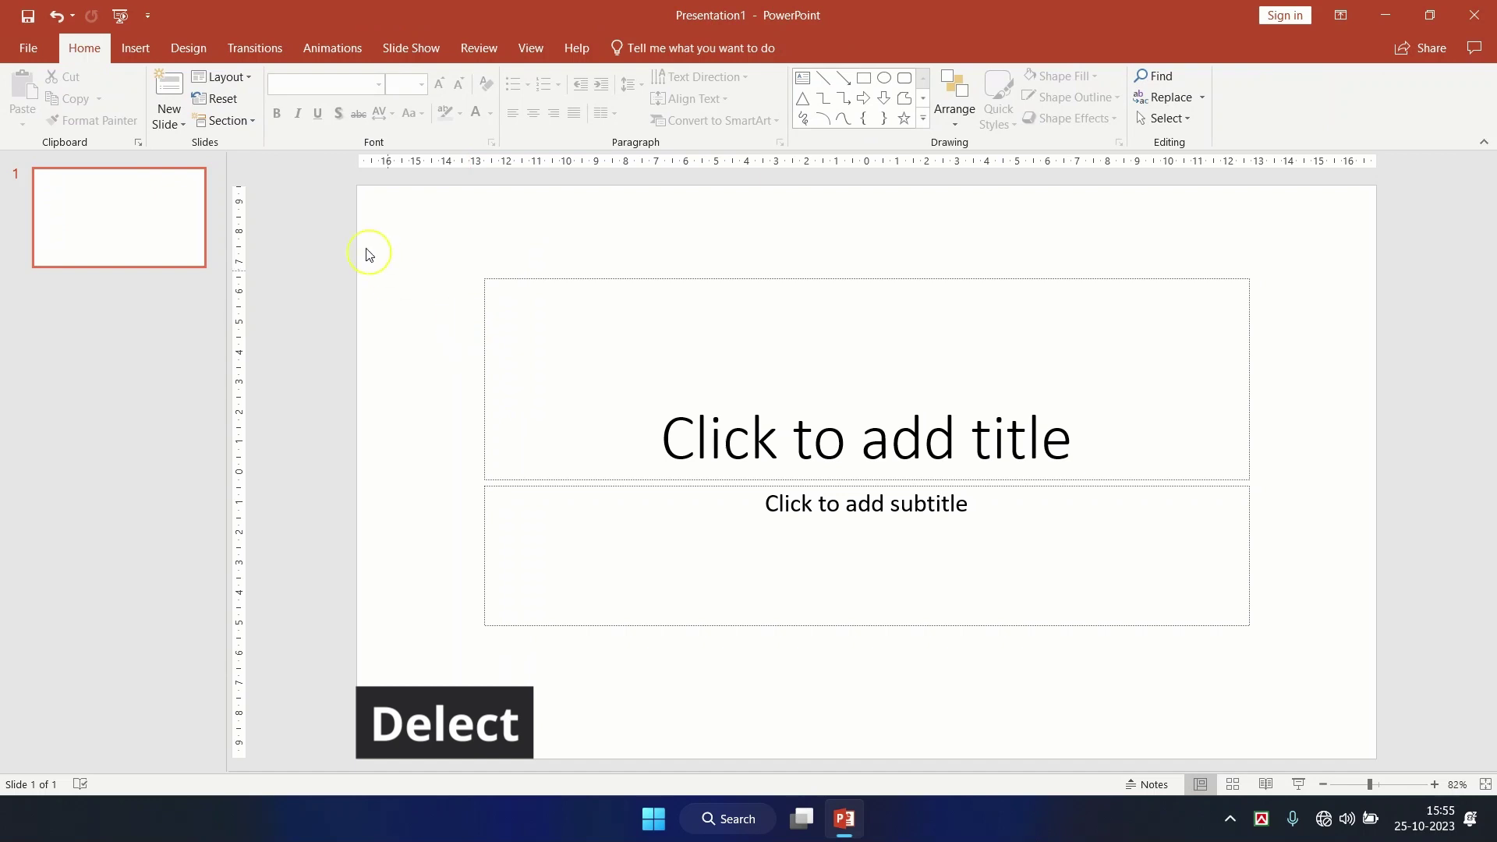
- Insert an 8.59 × 1.16 cm screen clipping of the taskbar's centre icons above the title box
{"action": "left_click", "coordinate": [143, 54]}
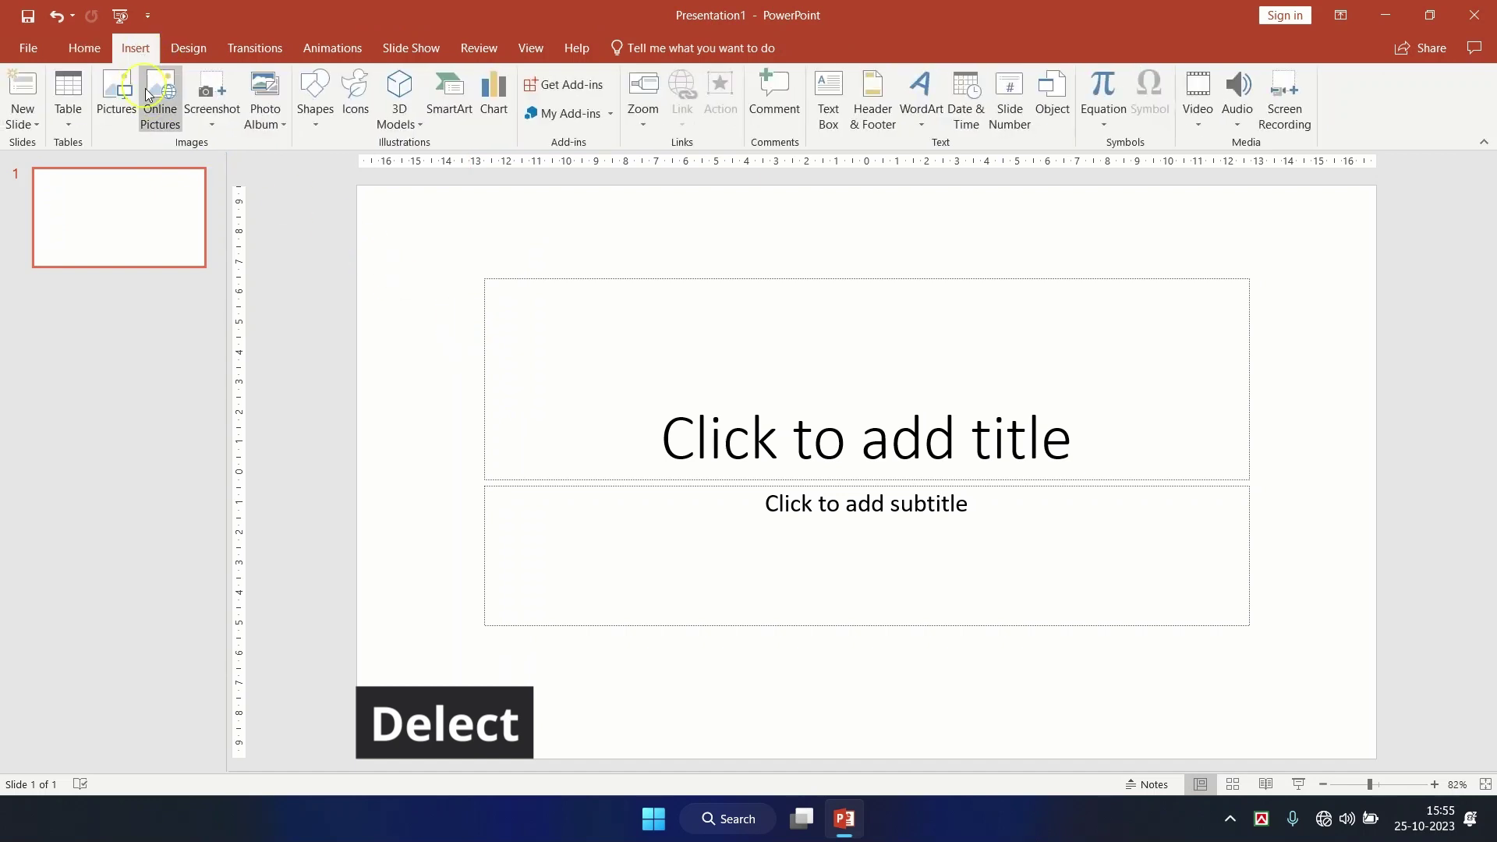
{"action": "left_click", "coordinate": [206, 113]}
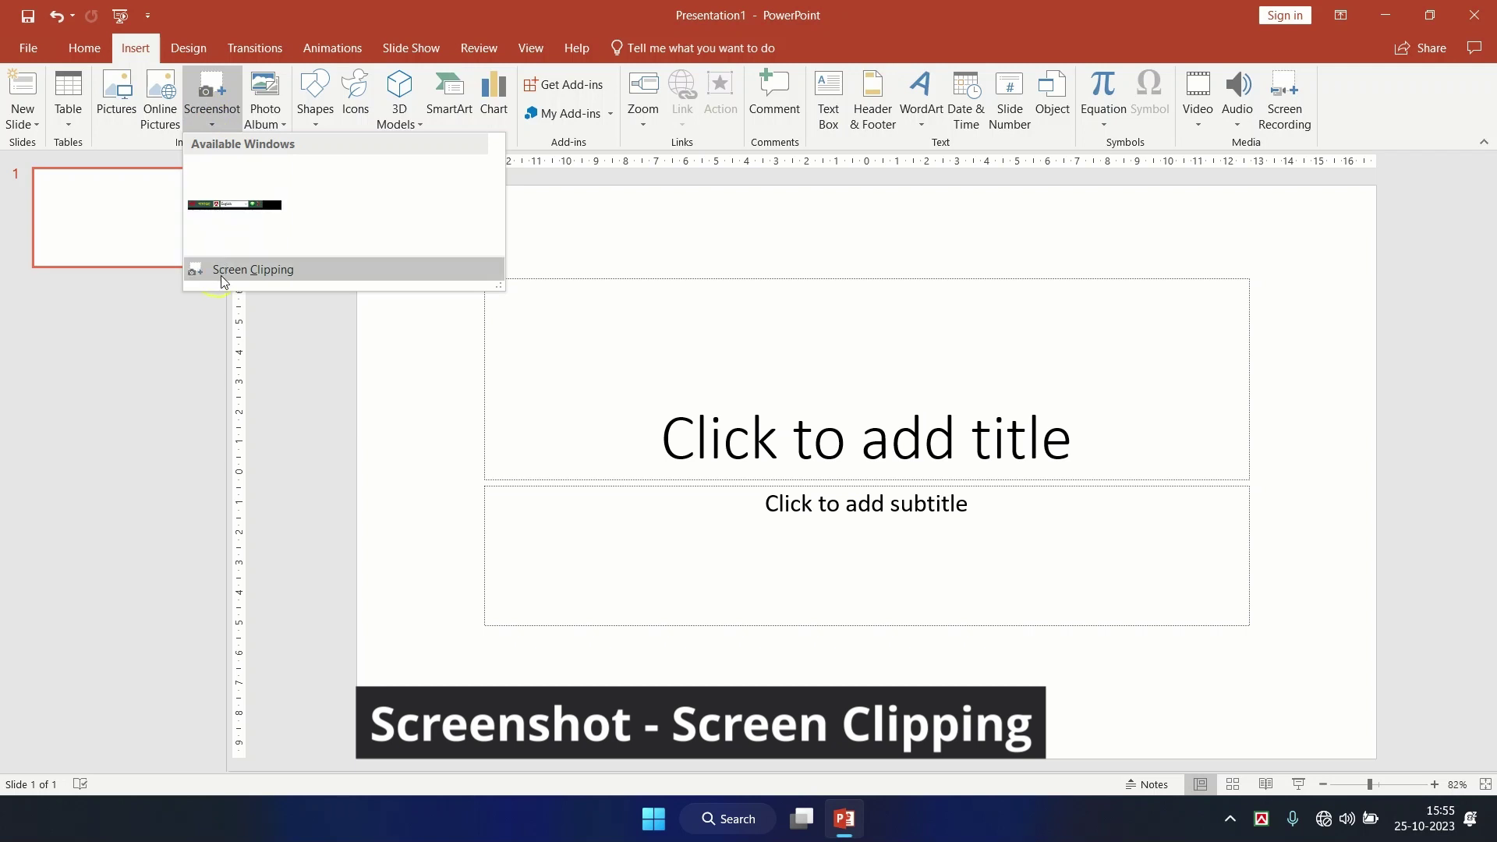
{"action": "left_click", "coordinate": [264, 273]}
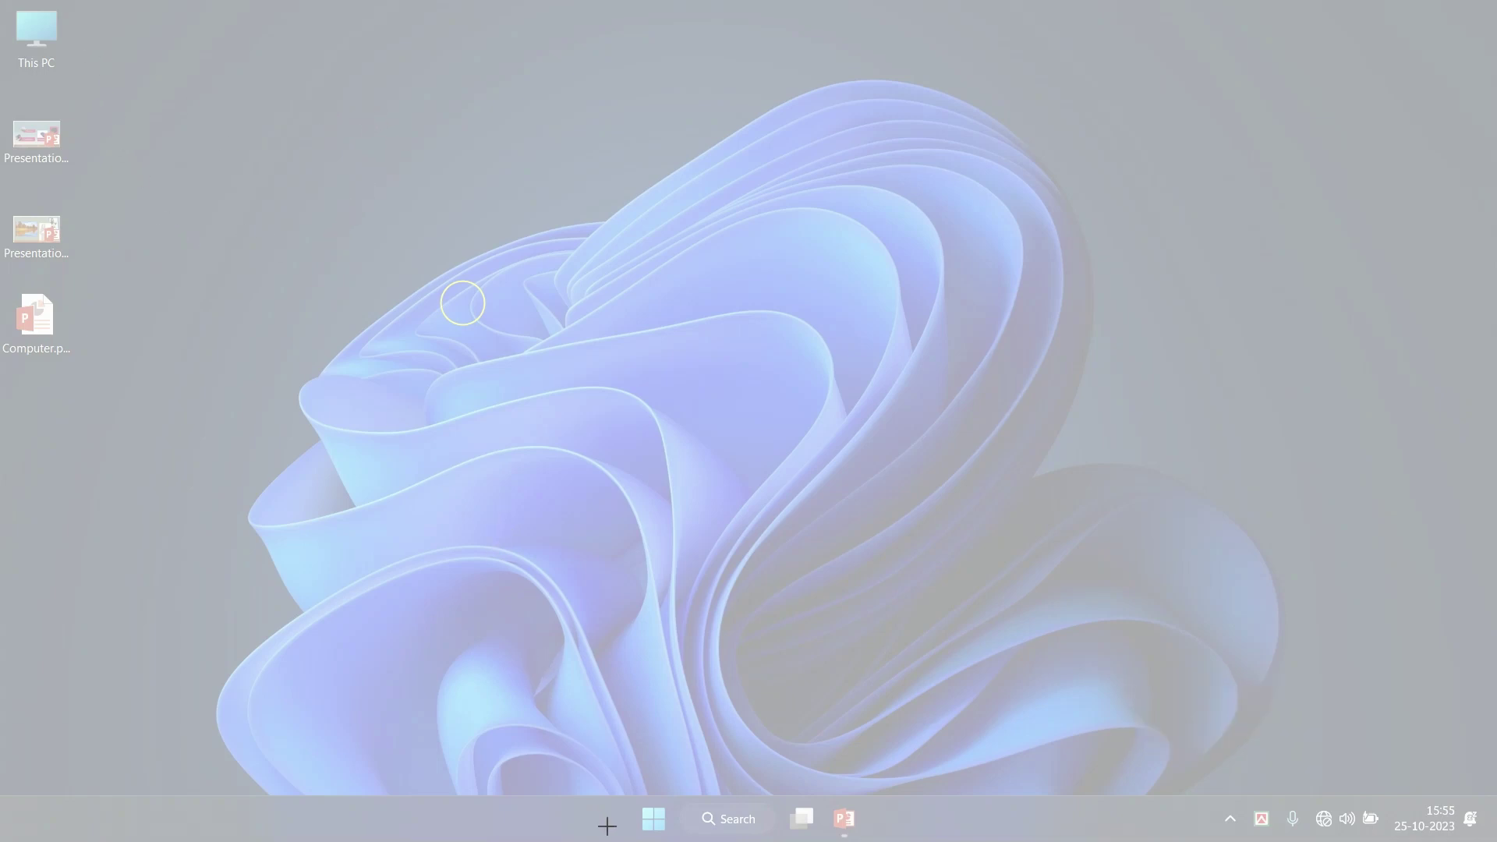
{"action": "left_click_drag", "start_coordinate": [590, 799], "coordinate": [908, 840]}
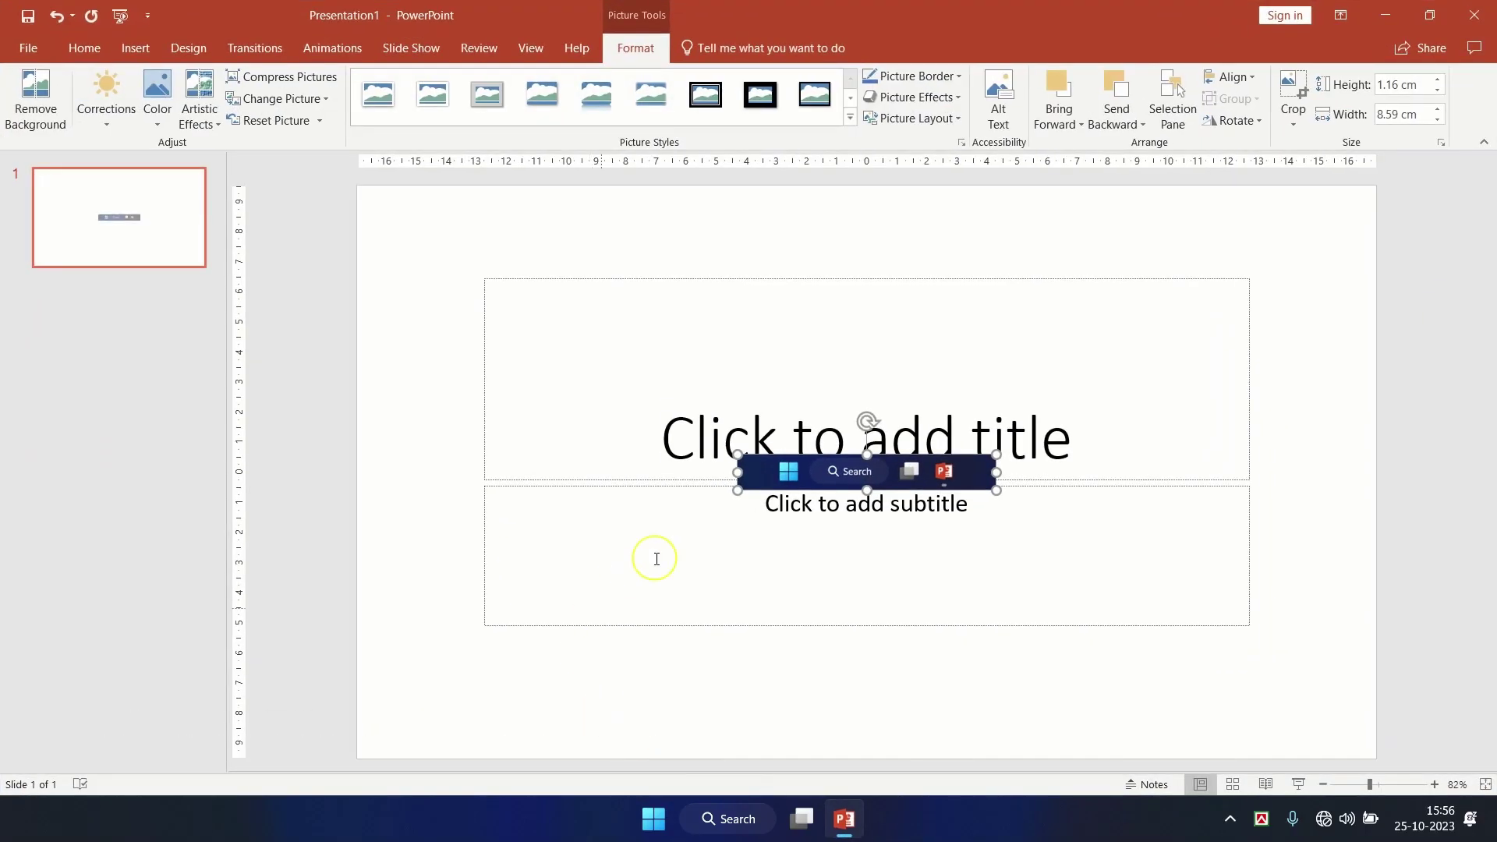
{"action": "left_click_drag", "start_coordinate": [844, 481], "coordinate": [705, 256]}
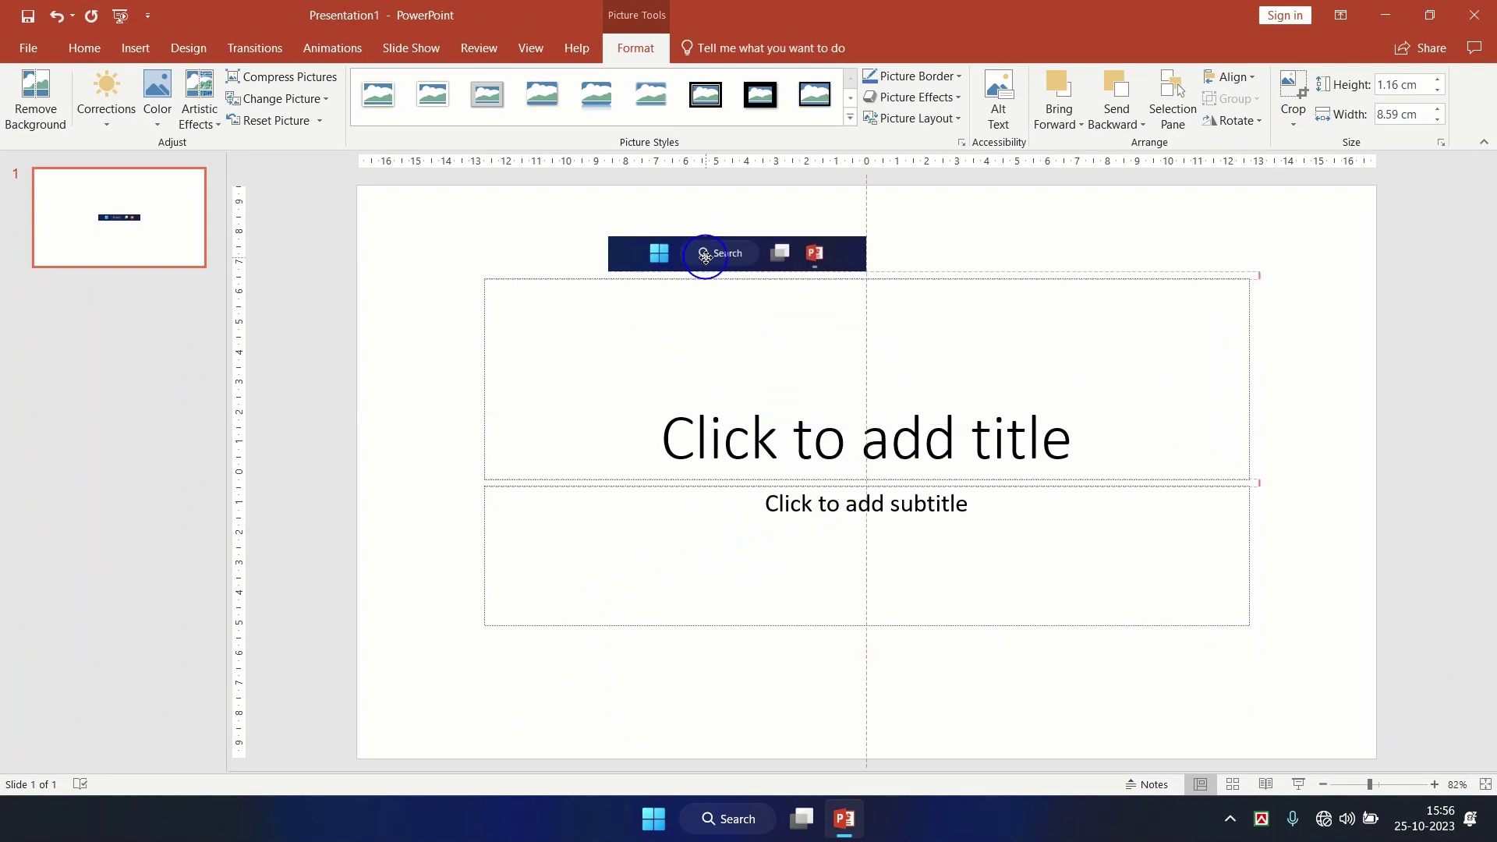
- Widen the taskbar clipping to 20.28 × 2.75 cm across the title, then delete it
{"action": "mouse_move", "coordinate": [866, 271]}
{"action": "left_mouse_down"}
{"action": "mouse_move", "coordinate": [913, 374]}
{"action": "mouse_move", "coordinate": [802, 320]}
{"action": "left_mouse_up"}
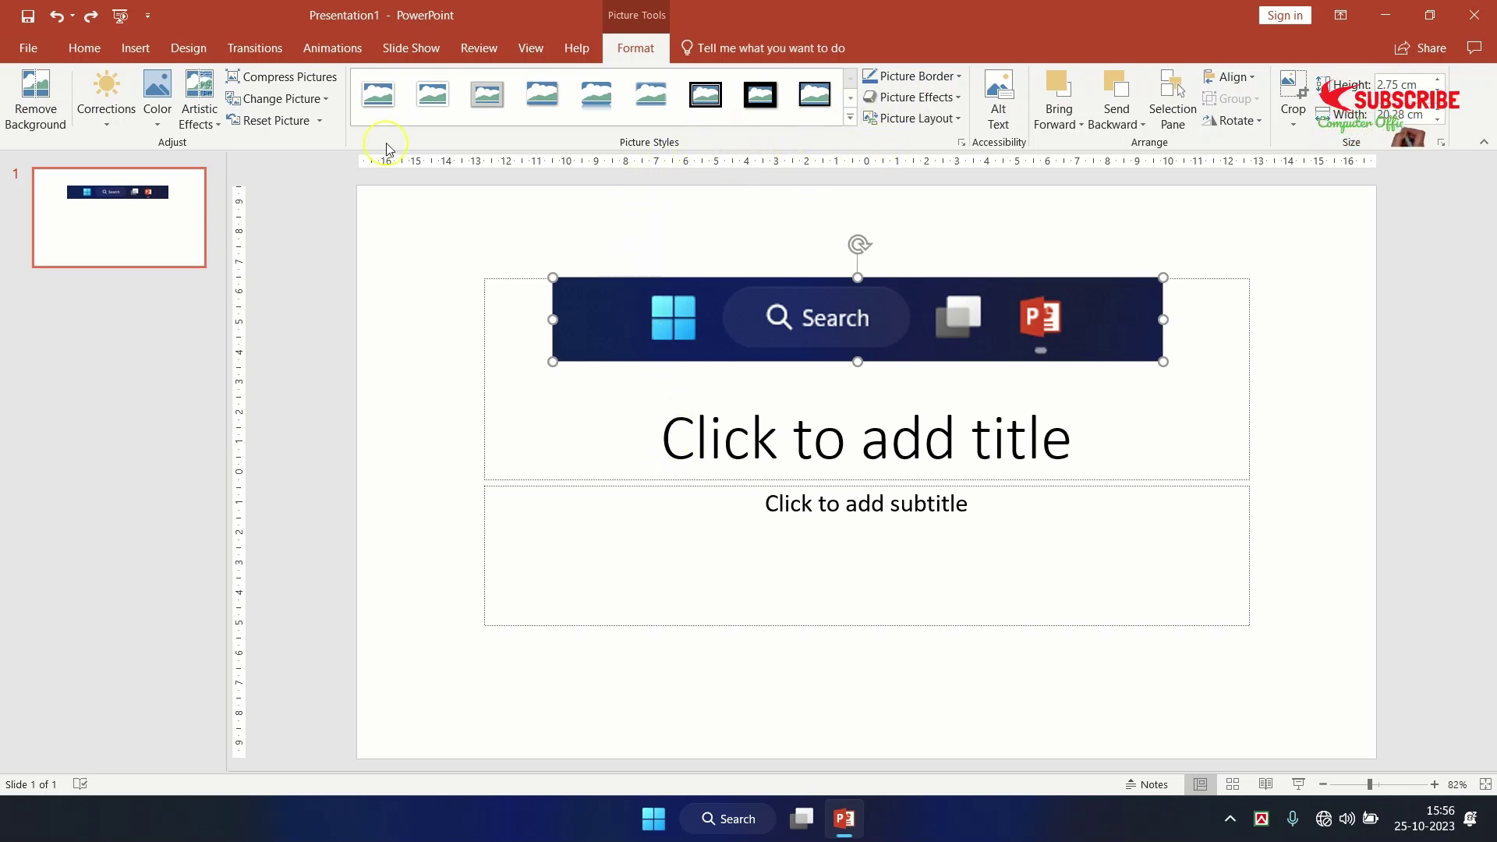
{"action": "left_click", "coordinate": [134, 49]}
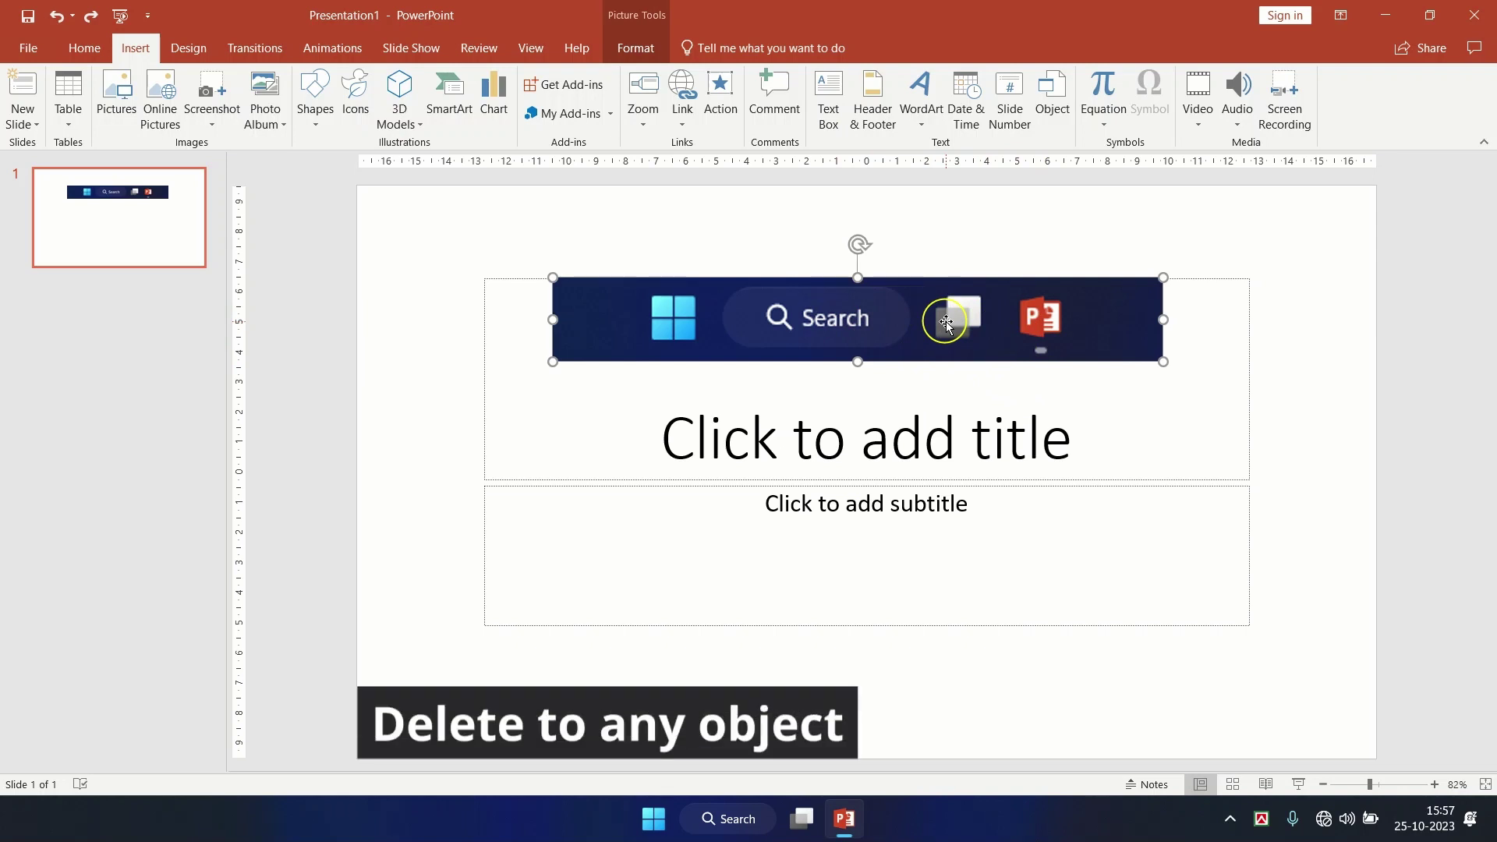
{"action": "key", "text": "Delete"}
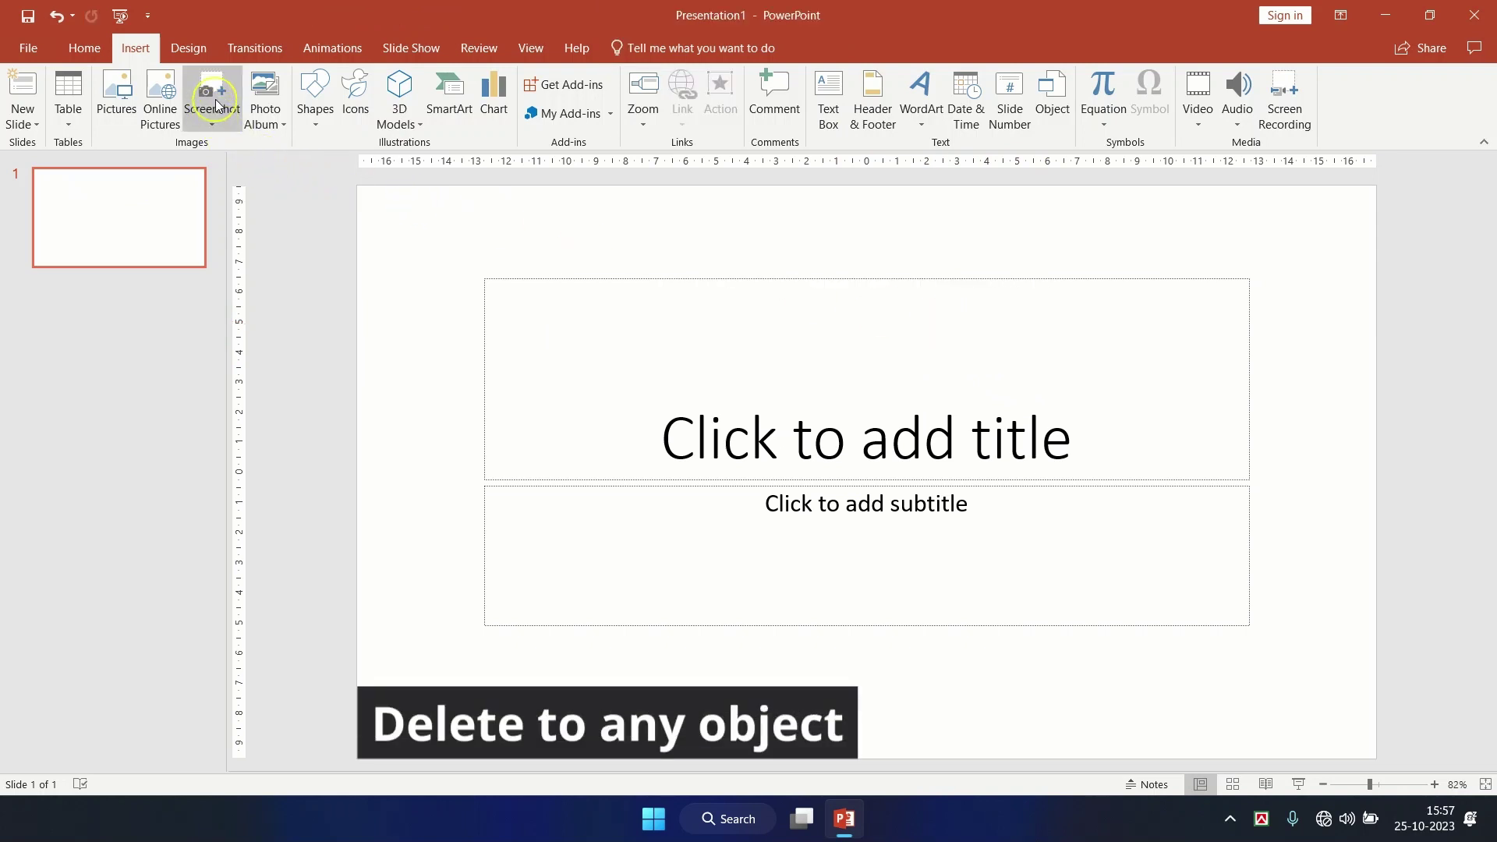
{"action": "left_click", "coordinate": [215, 100]}
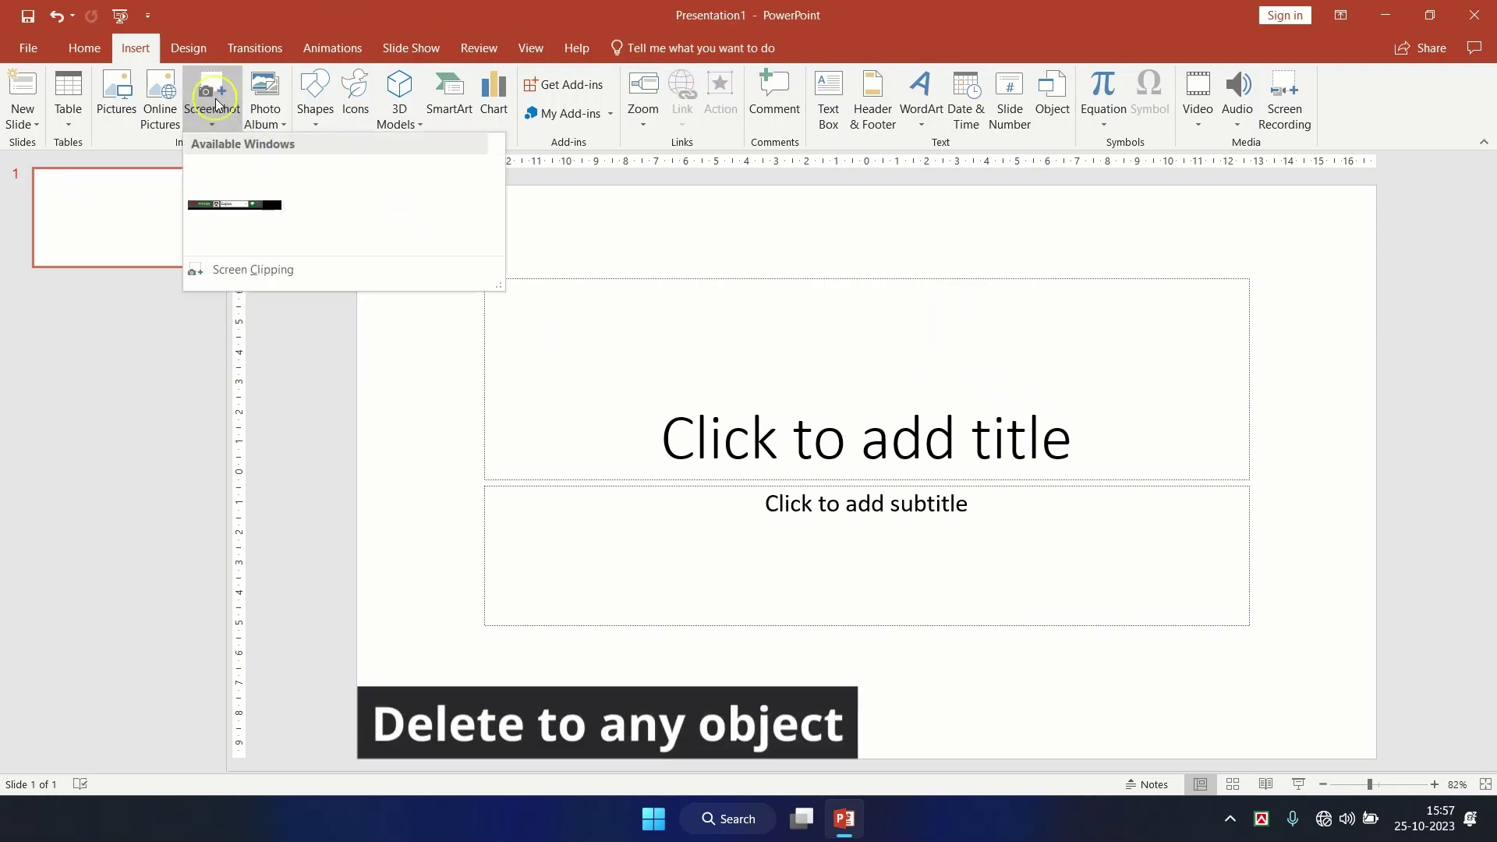
{"action": "left_click", "coordinate": [241, 271]}
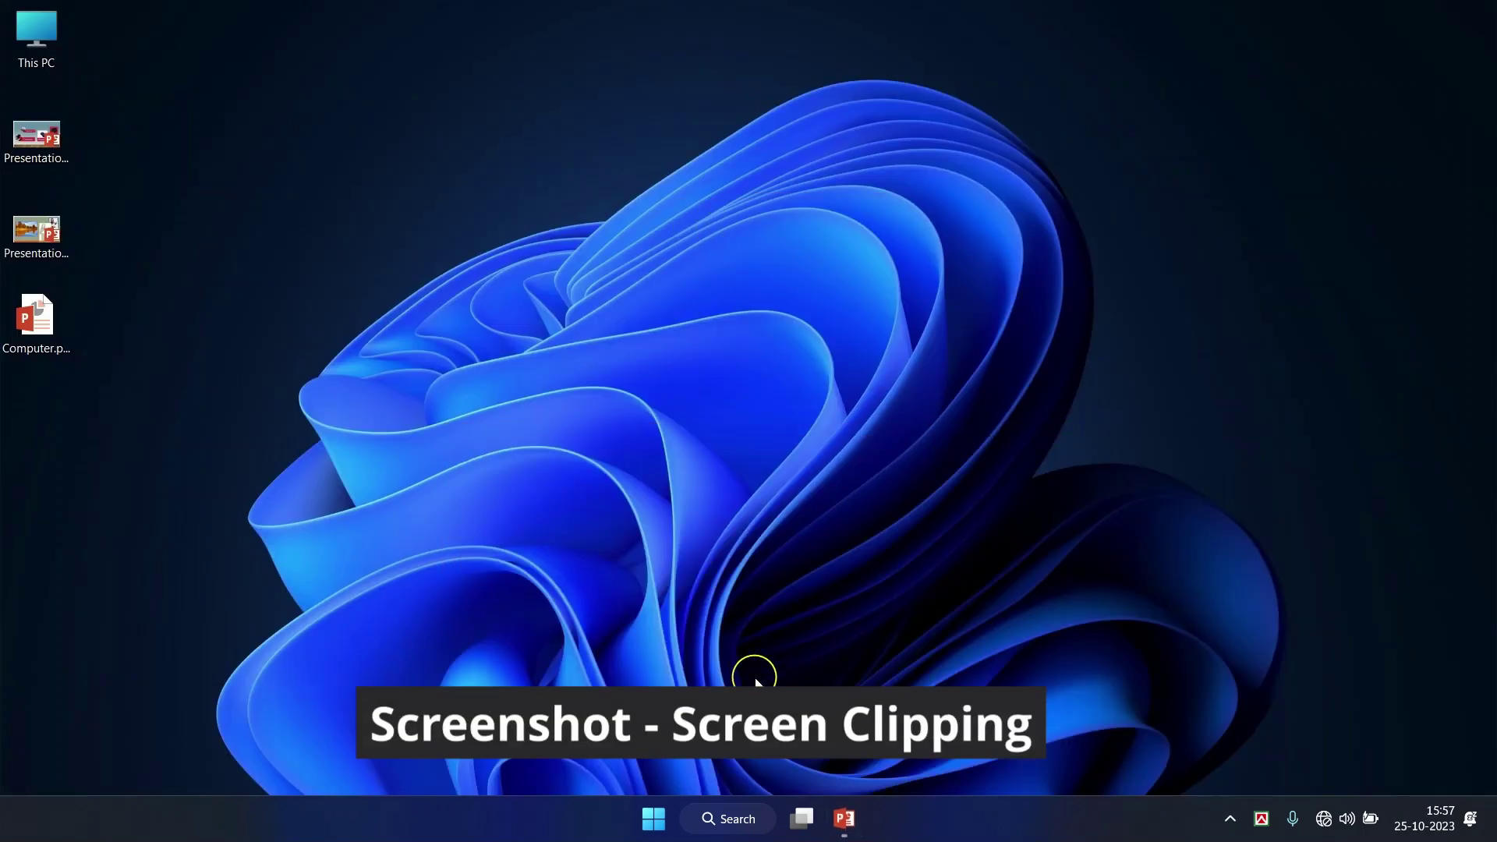
{"action": "key", "text": "Escape"}
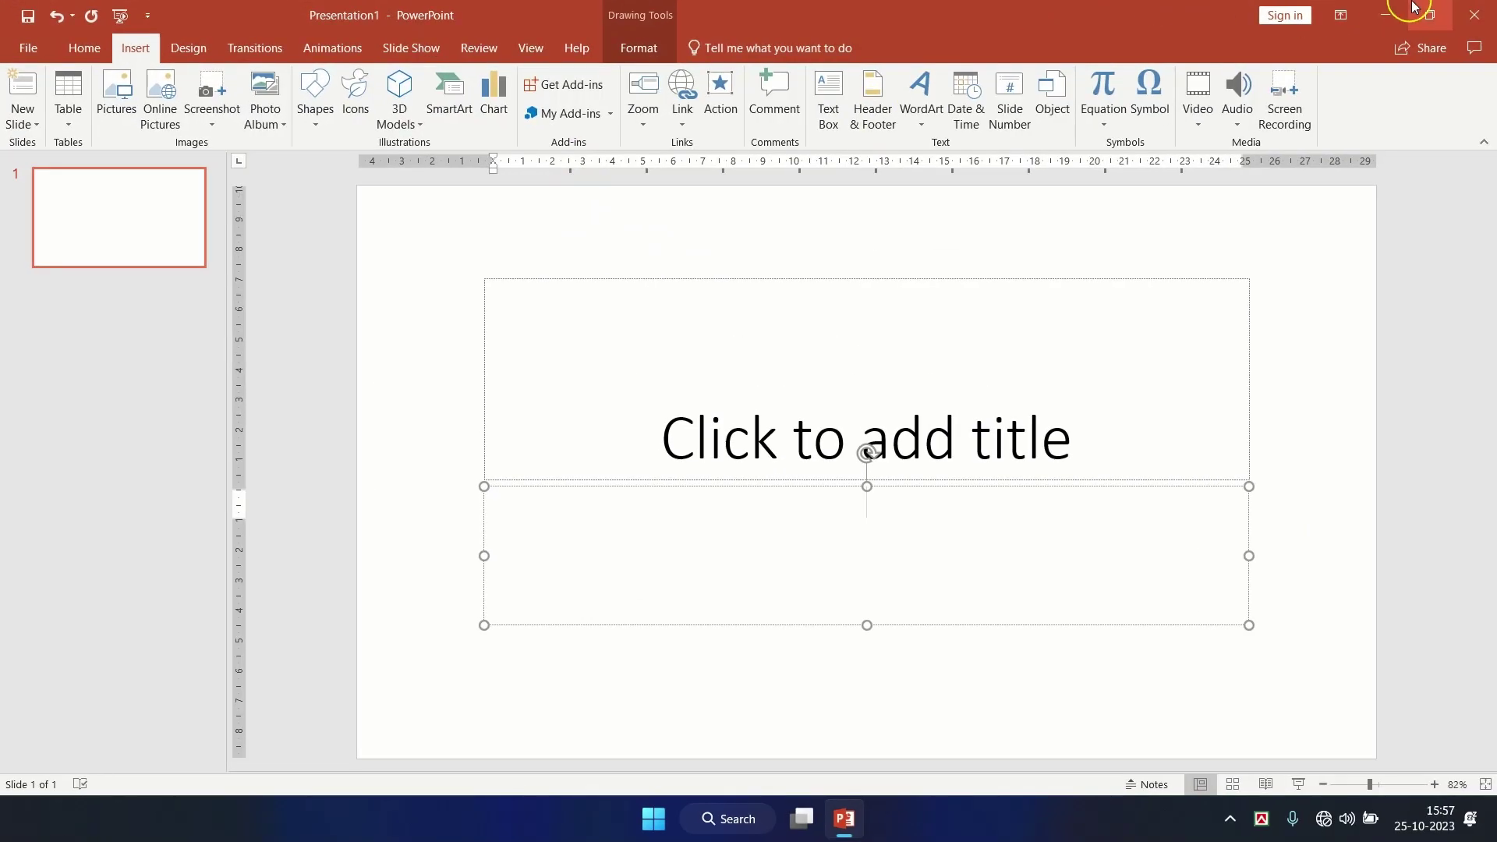
- Create a second blank presentation, return to Presentation1 and show its Screenshot window list
{"action": "left_click", "coordinate": [1386, 11]}
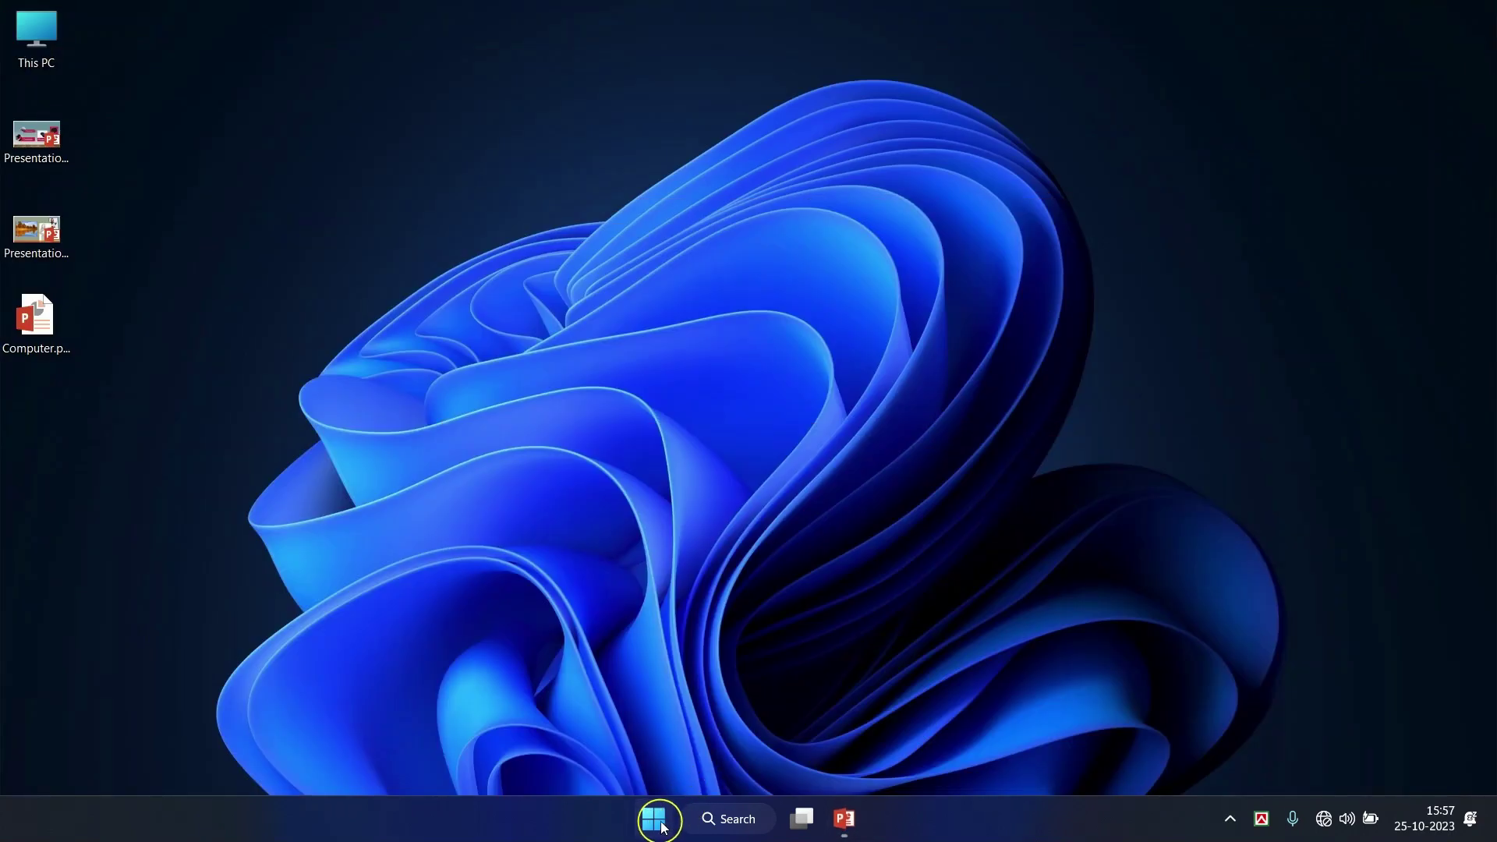
{"action": "left_click", "coordinate": [655, 817]}
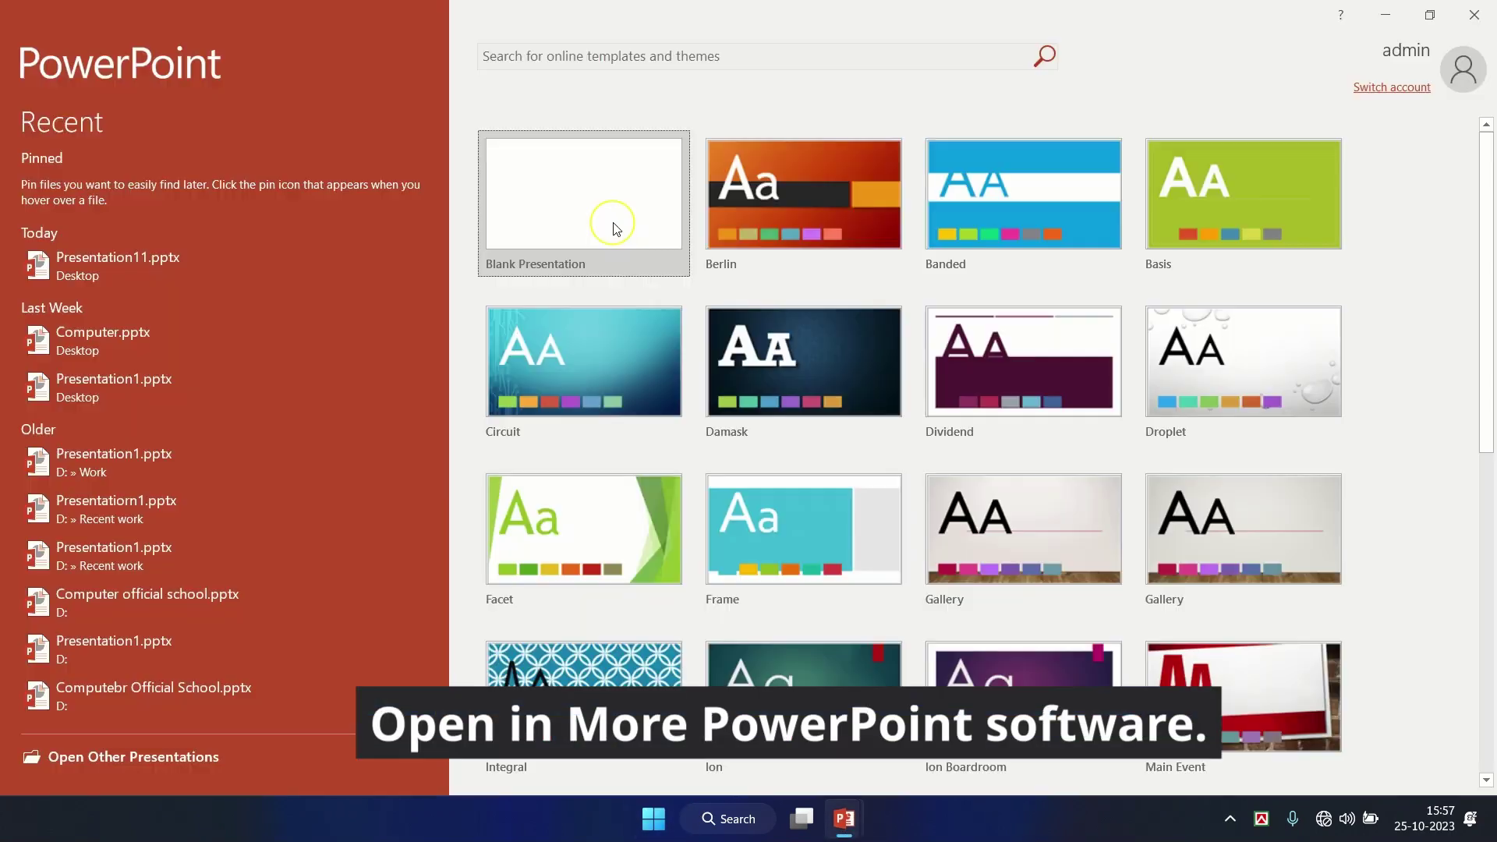
{"action": "left_click", "coordinate": [611, 223]}
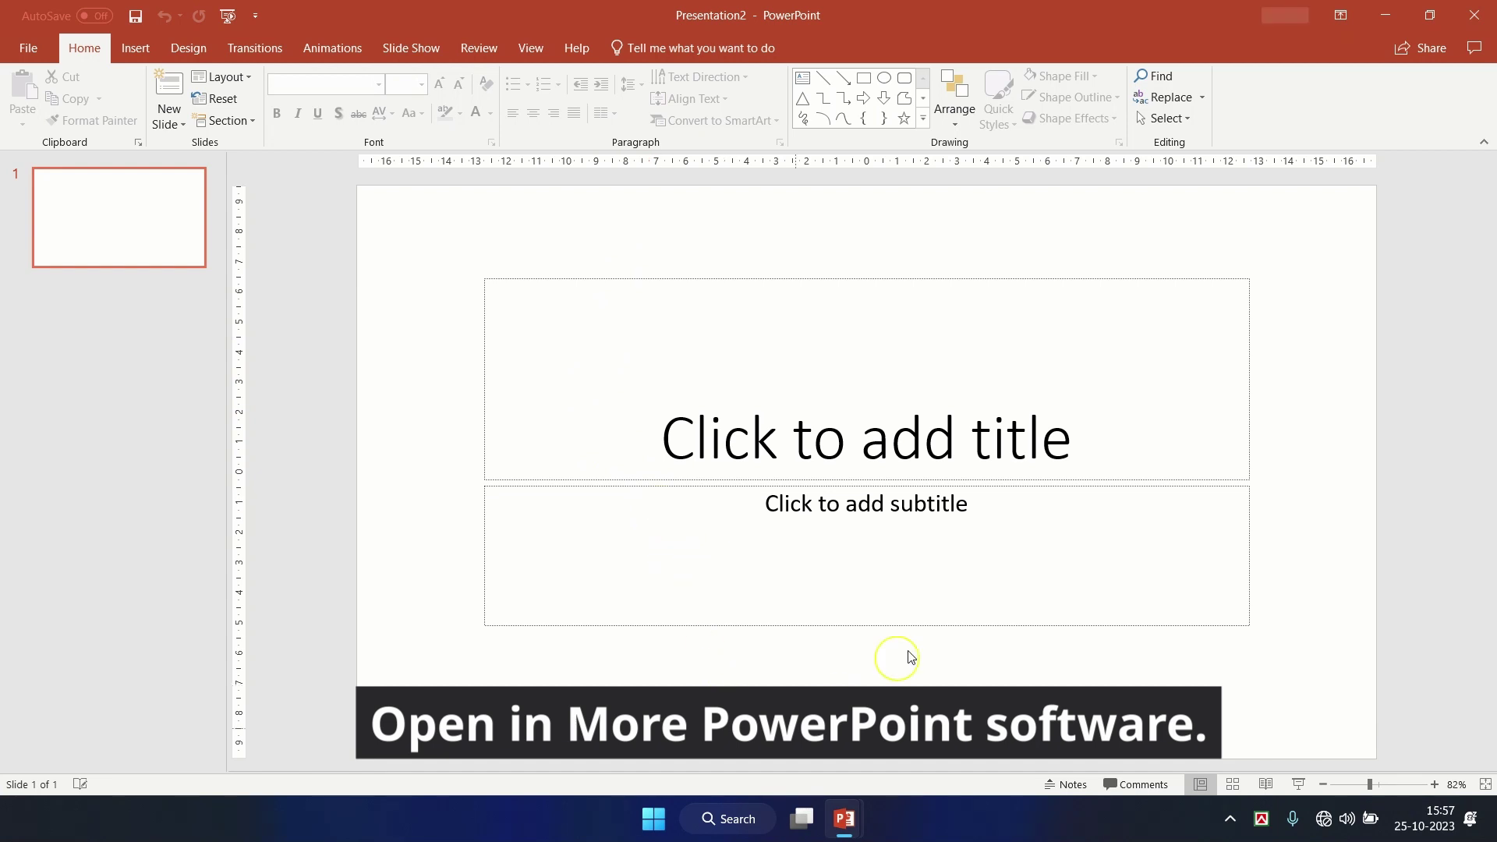
{"action": "left_click", "coordinate": [1388, 18]}
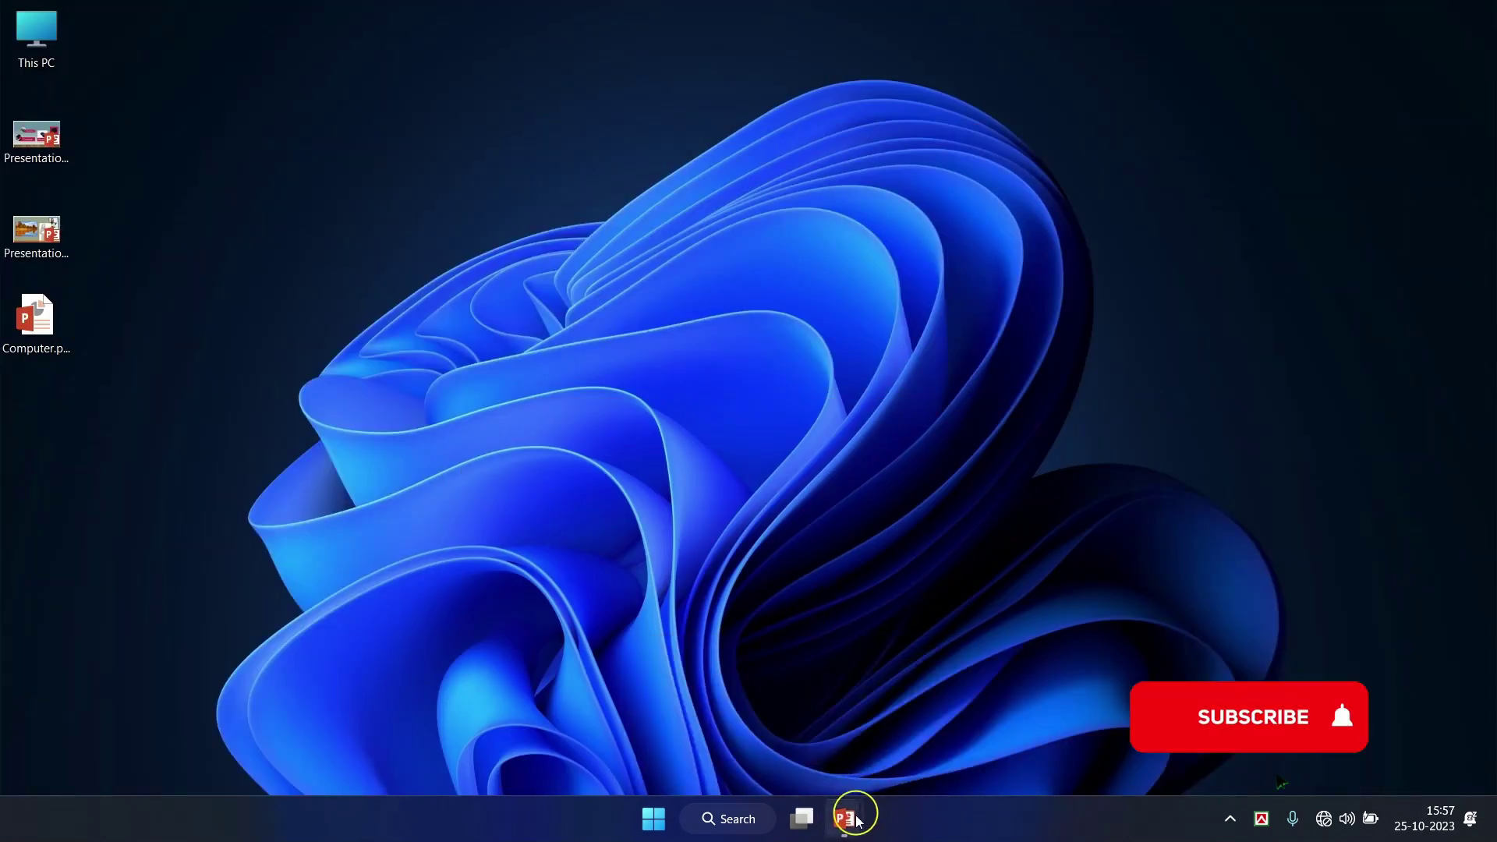
{"action": "left_click", "coordinate": [974, 678]}
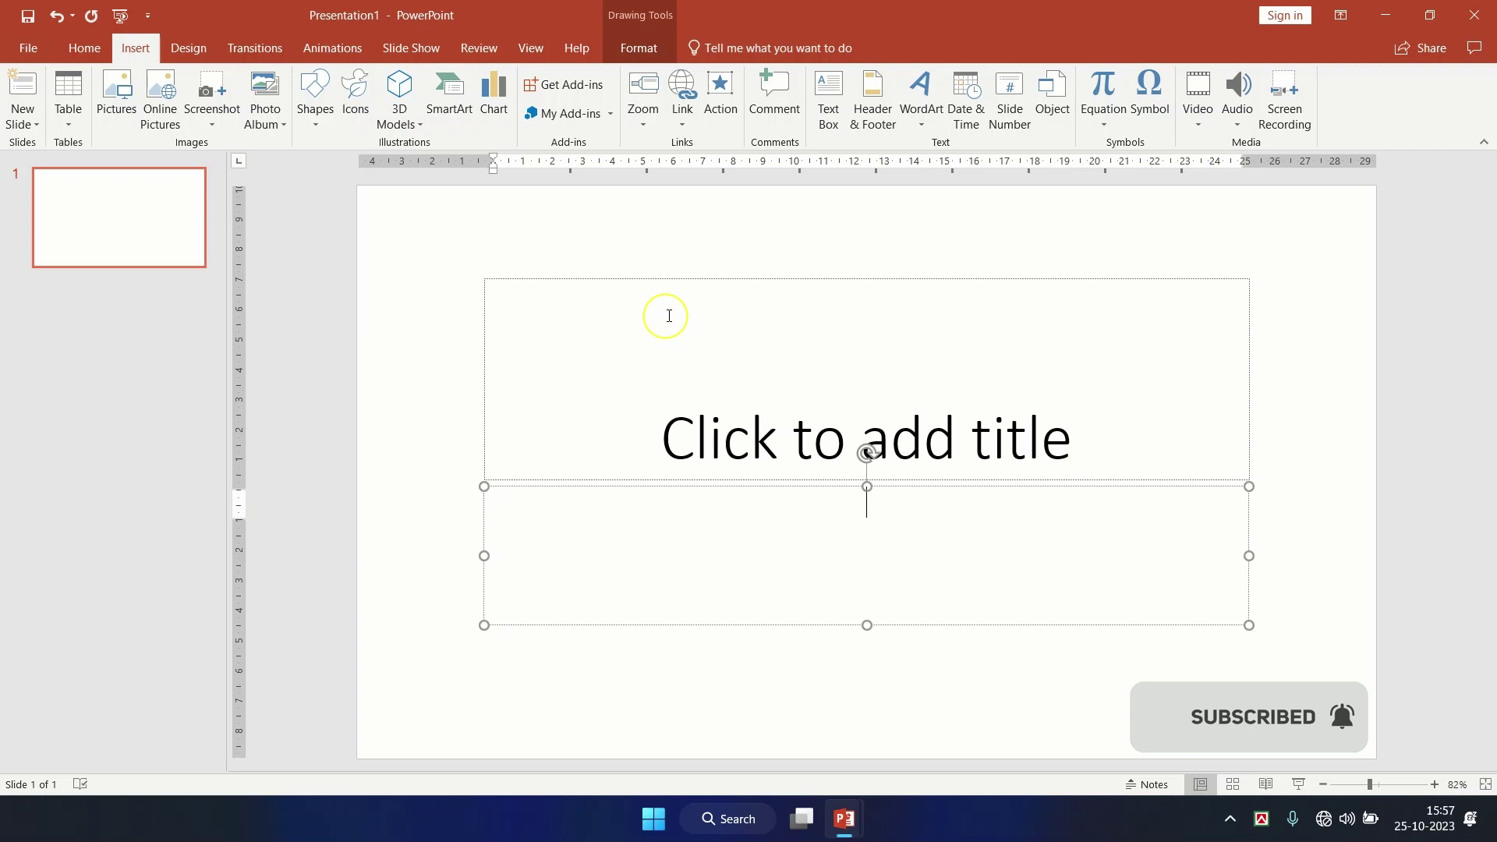
{"action": "left_click", "coordinate": [207, 99]}
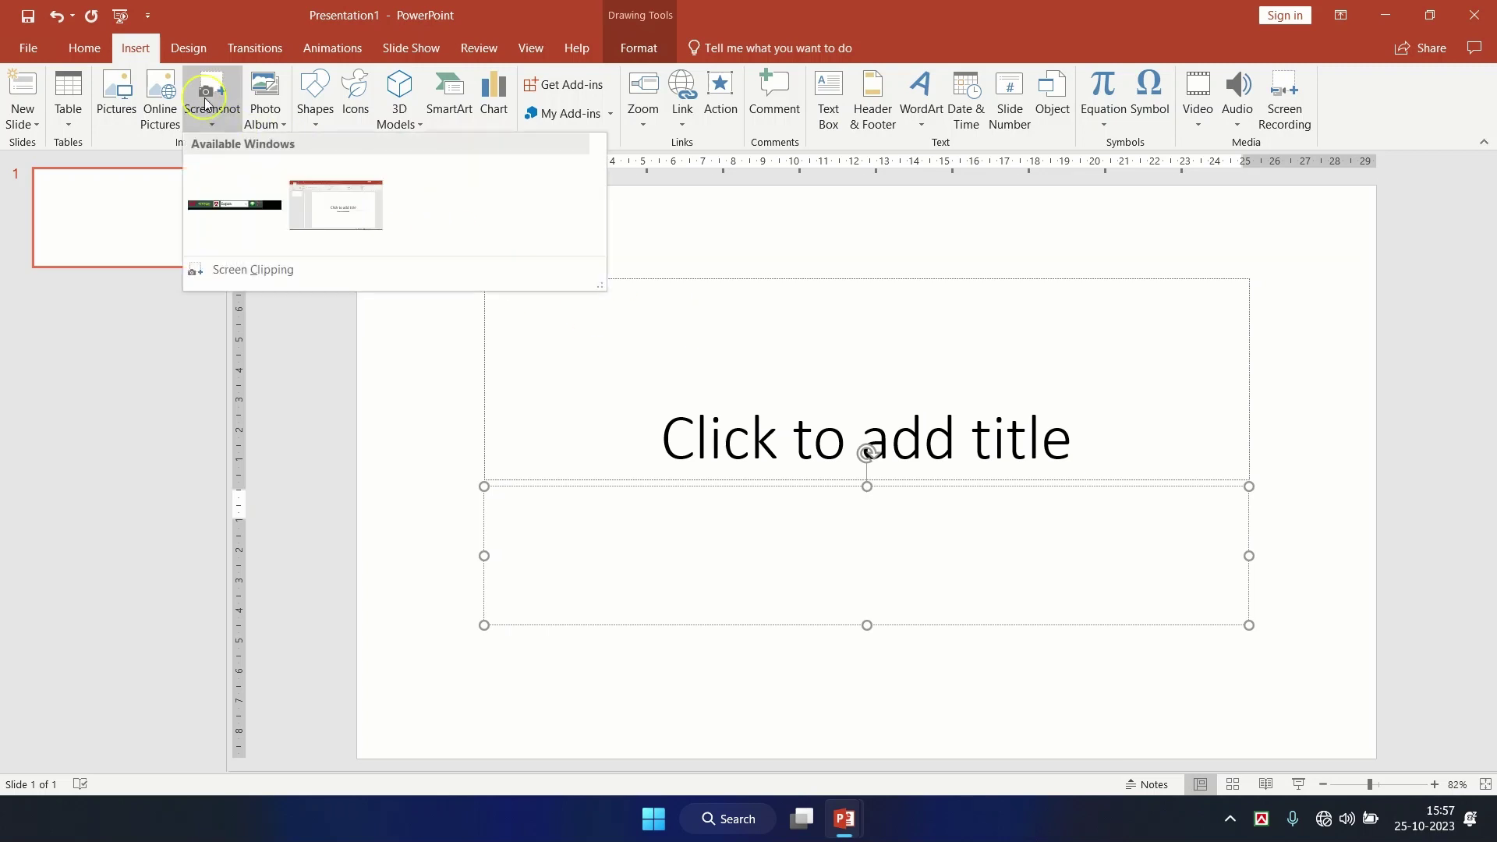
- Clip Presentation2's tab strip onto Presentation1's title area, widened to 23.14 cm, then bring Presentation2 forward
{"action": "left_click", "coordinate": [254, 270]}
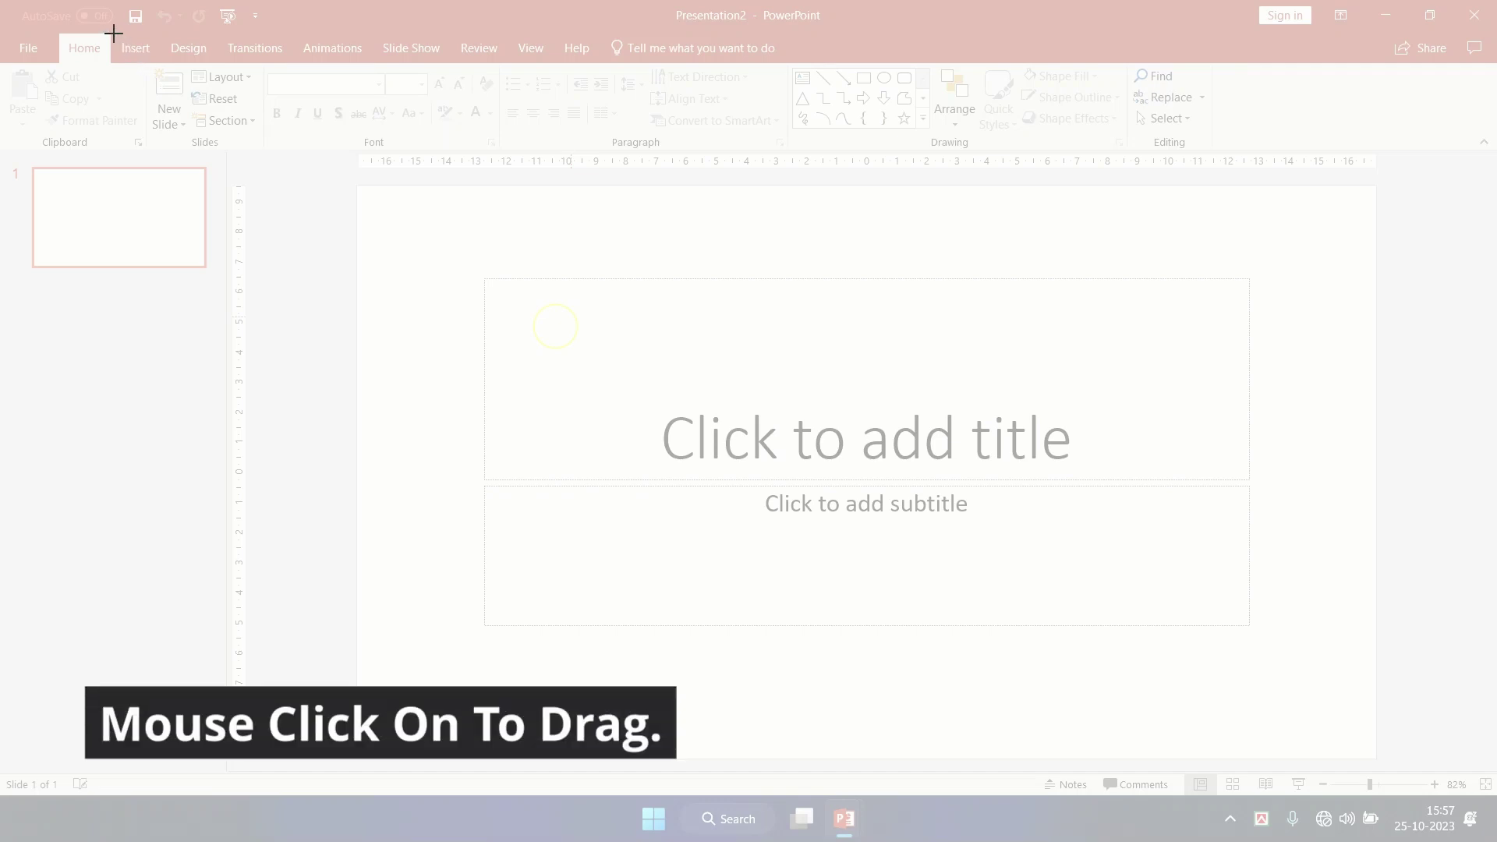
{"action": "left_click_drag", "start_coordinate": [114, 34], "coordinate": [781, 60]}
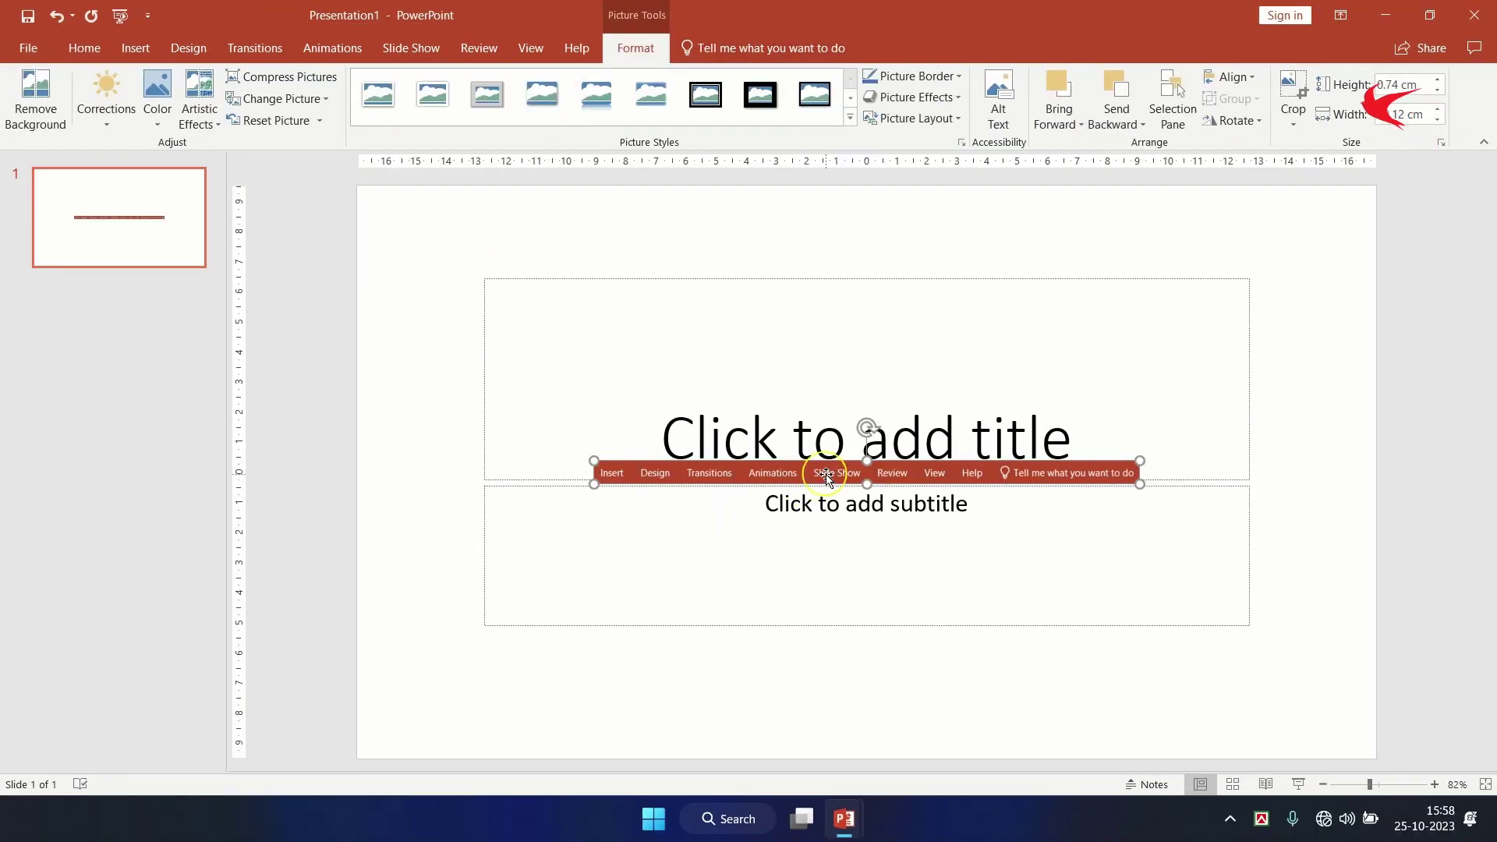
{"action": "left_click_drag", "start_coordinate": [826, 477], "coordinate": [808, 339]}
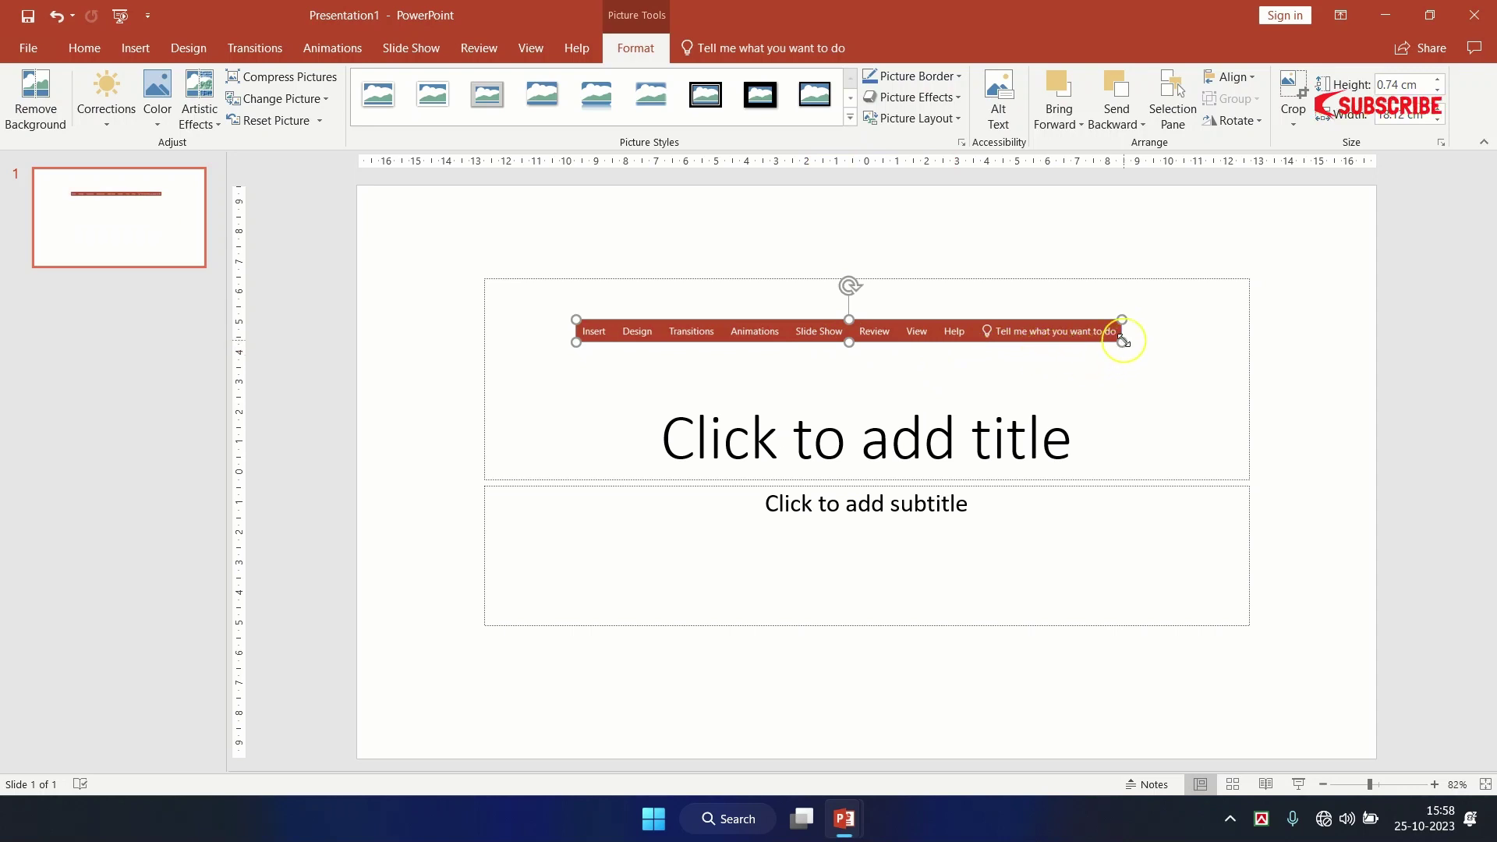
{"action": "left_click_drag", "start_coordinate": [1122, 337], "coordinate": [1086, 348]}
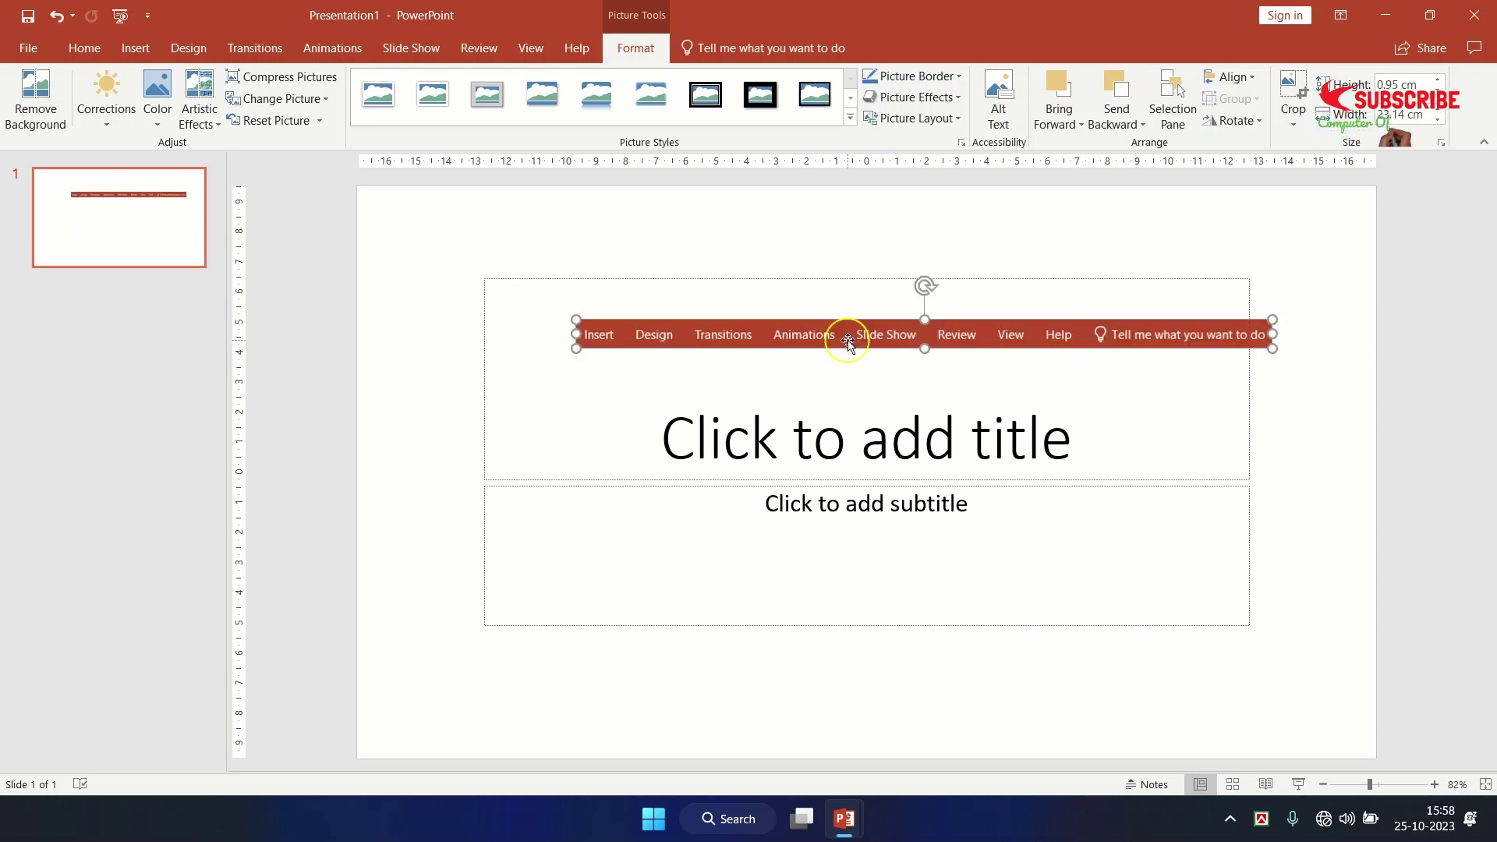
{"action": "left_click", "coordinate": [1384, 29]}
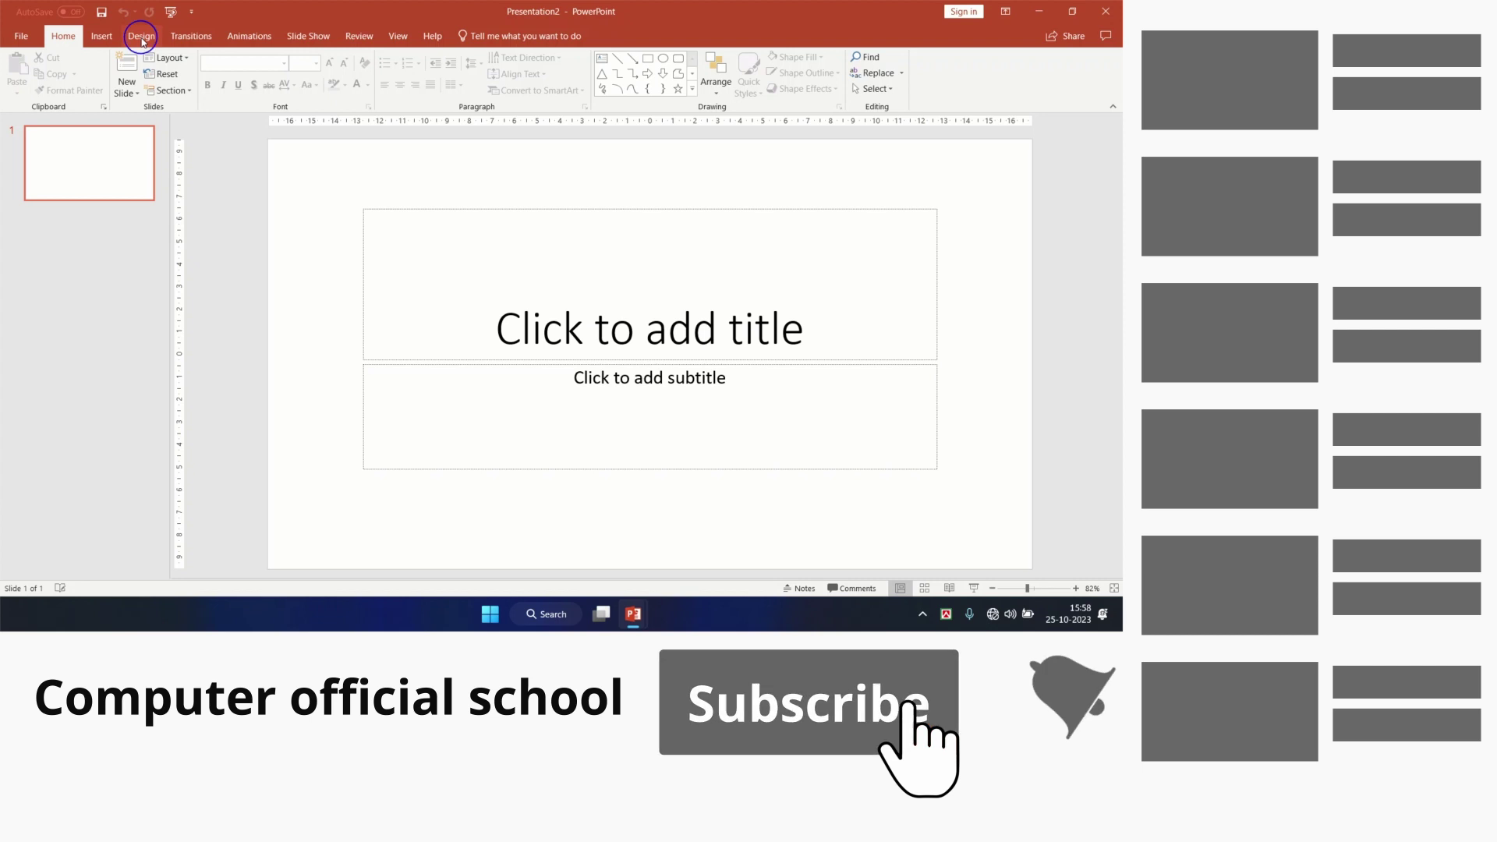
- Show the Design theme gallery in Presentation2, then bring Presentation1 back to the front
{"action": "left_click", "coordinate": [189, 50]}
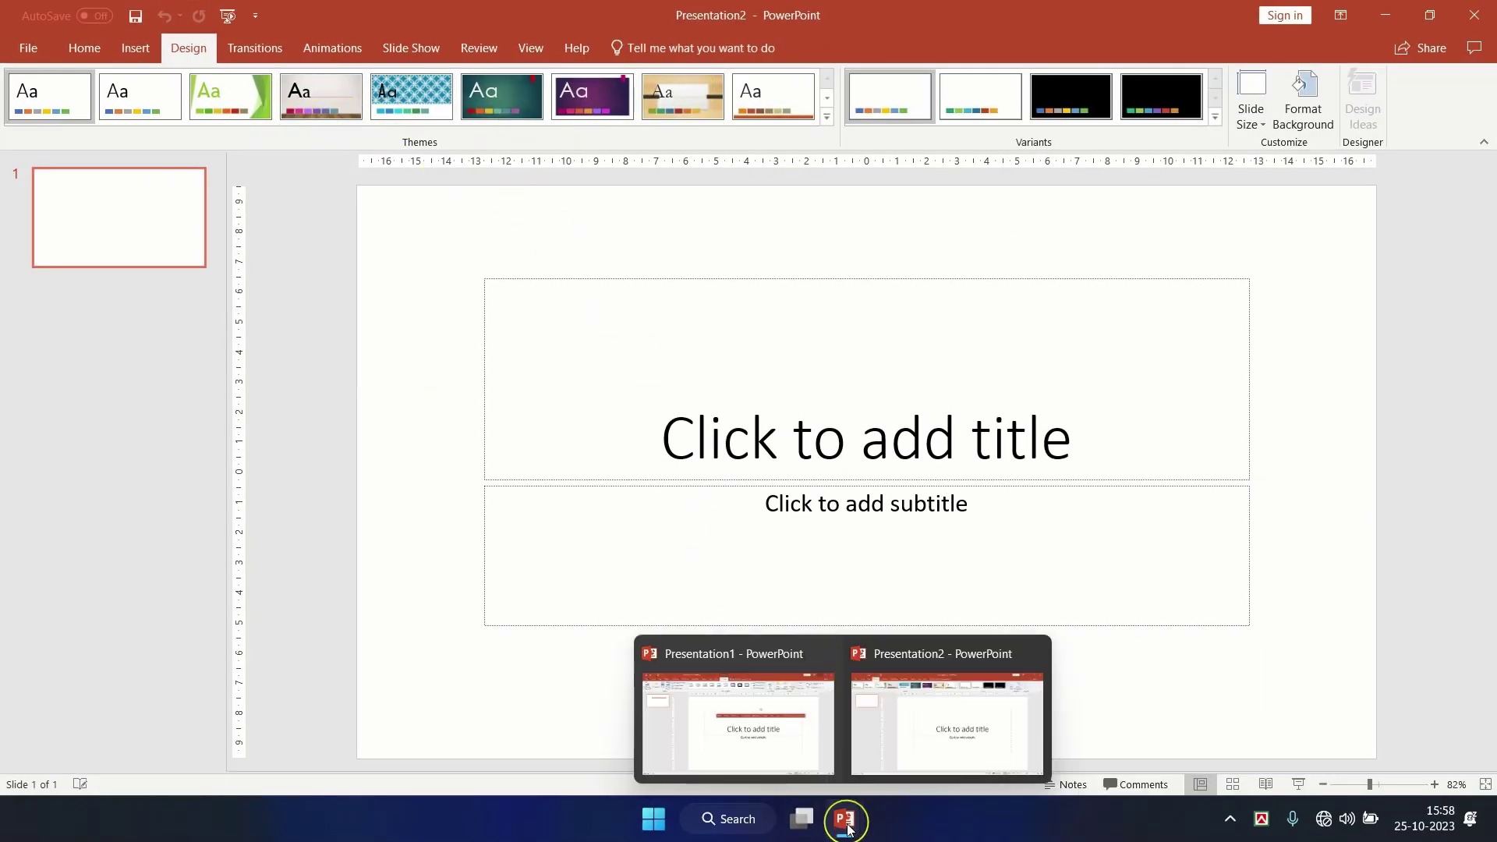
{"action": "mouse_move", "coordinate": [844, 818]}
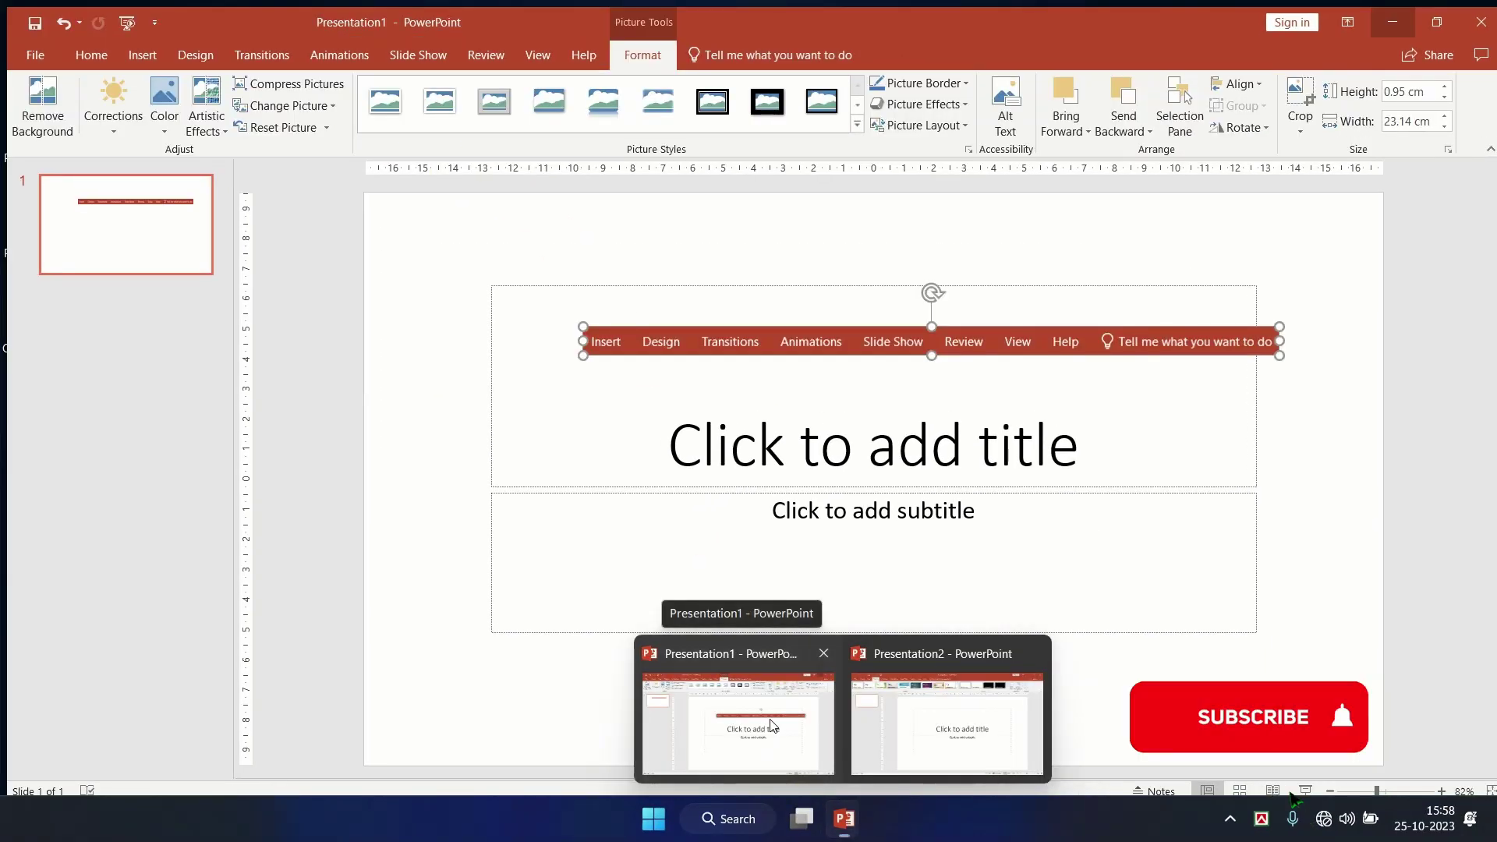
{"action": "left_click", "coordinate": [772, 725]}
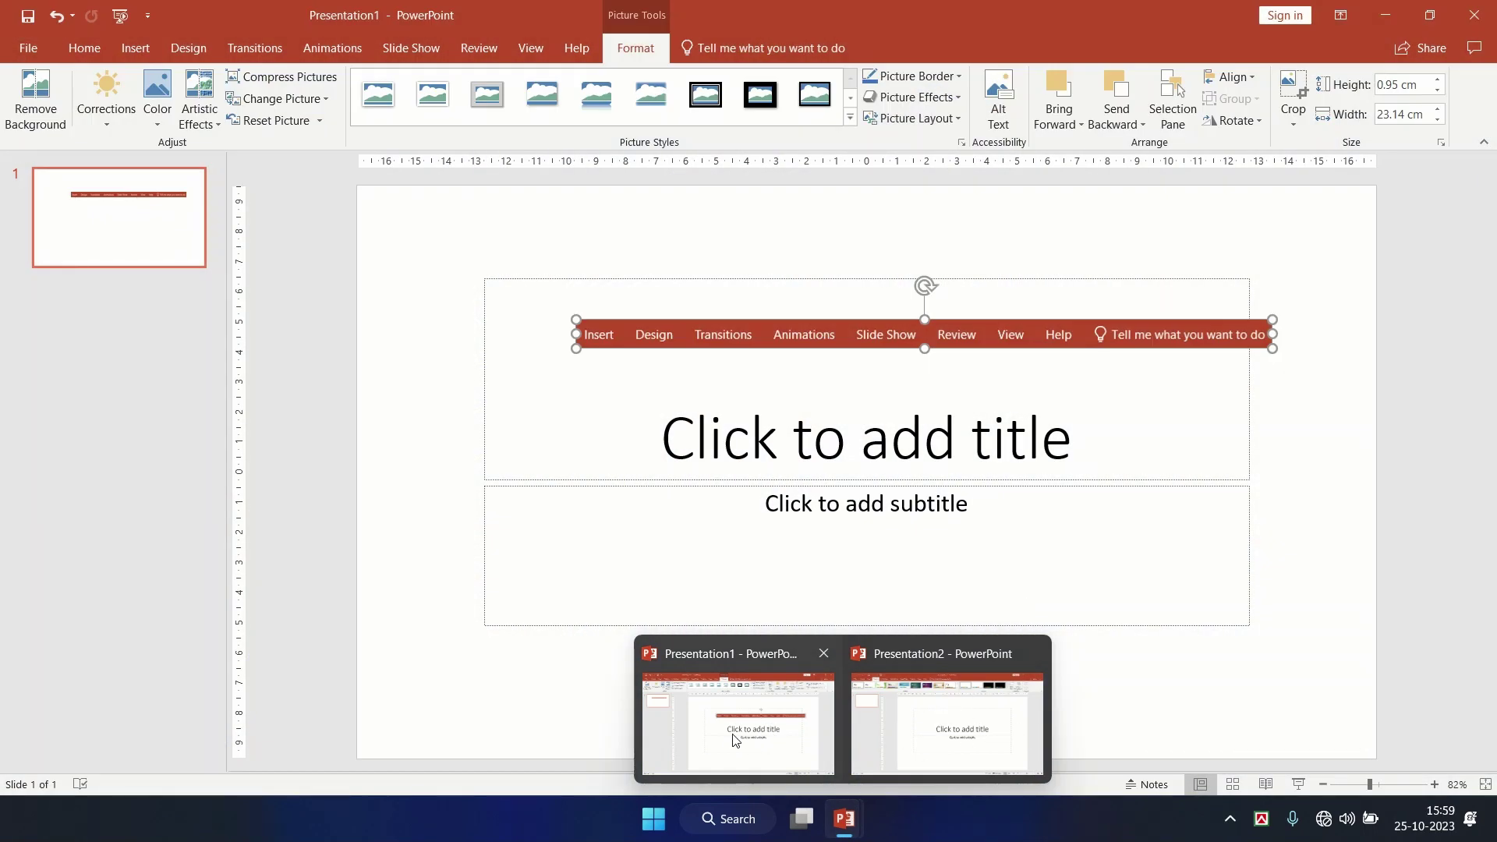
{"action": "left_click", "coordinate": [732, 734]}
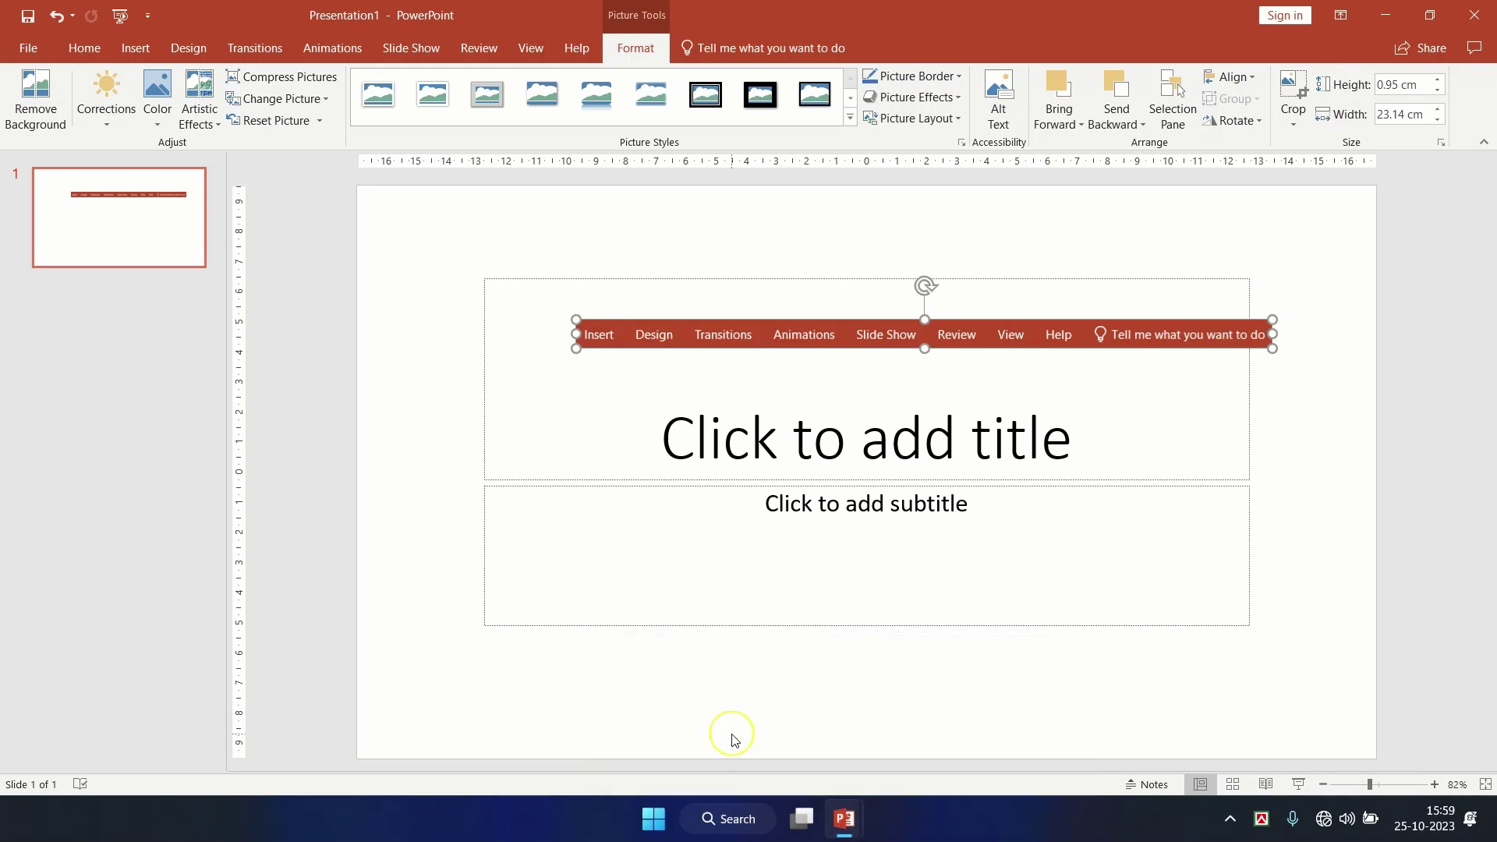
- Screen-clip the green theme thumbnail from Presentation2's Design tab onto Presentation1's slide (2.35 × 1.42 cm)
{"action": "left_click", "coordinate": [136, 48]}
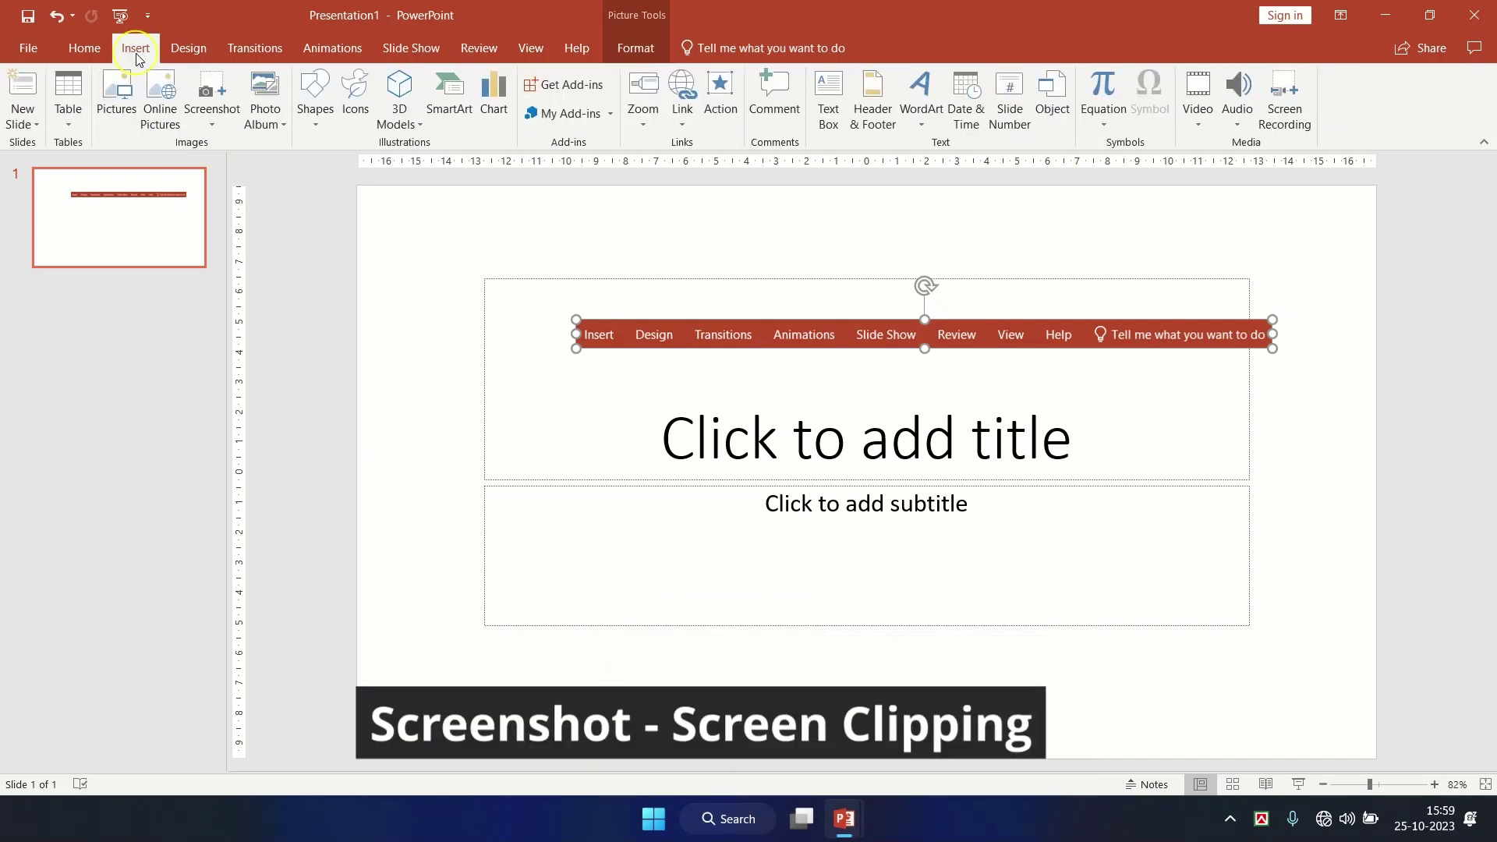
{"action": "left_click", "coordinate": [211, 107]}
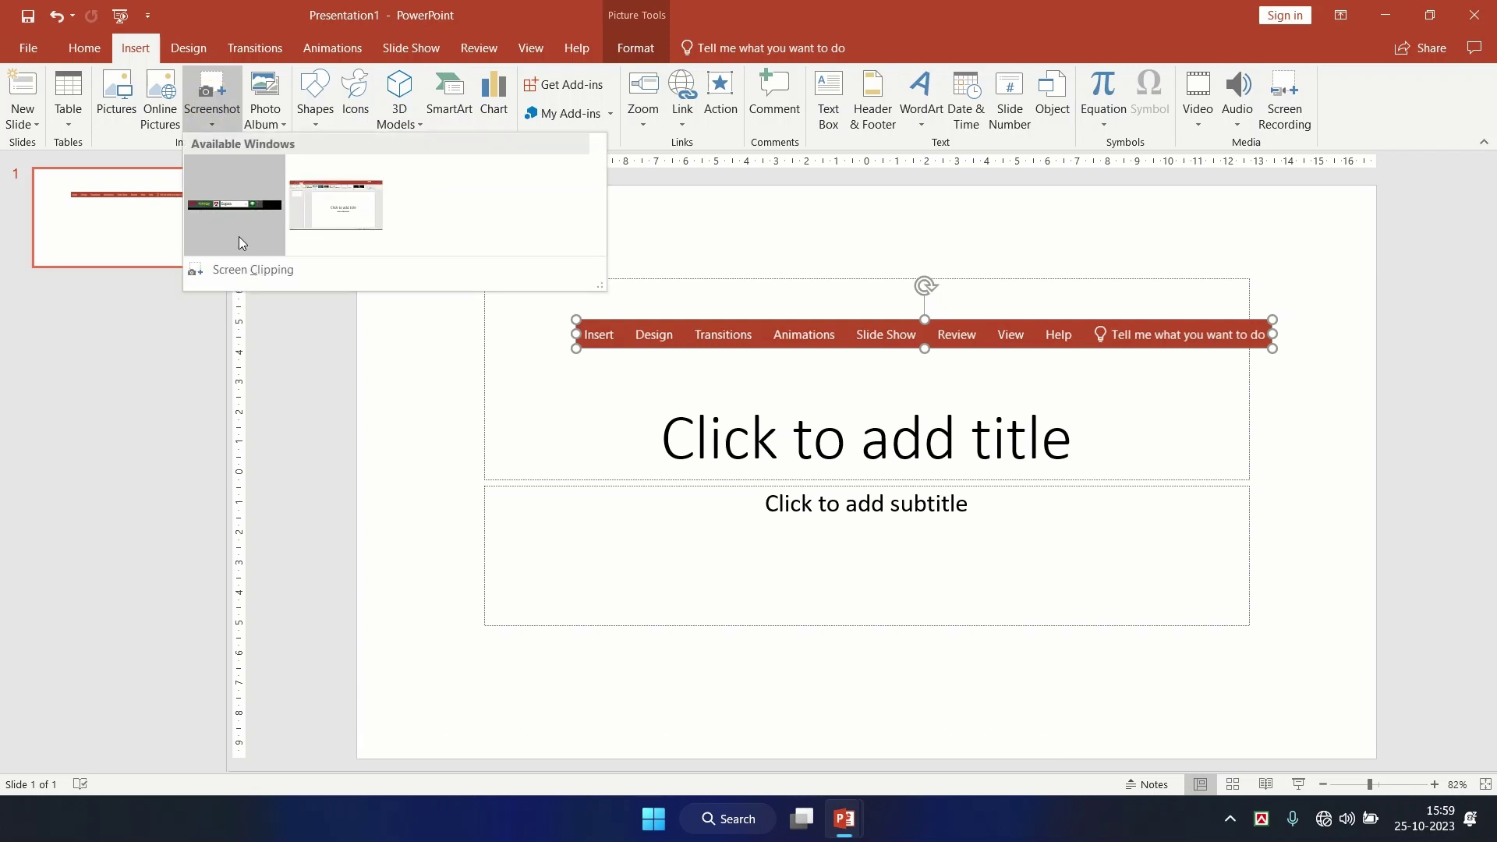
{"action": "left_click", "coordinate": [243, 265]}
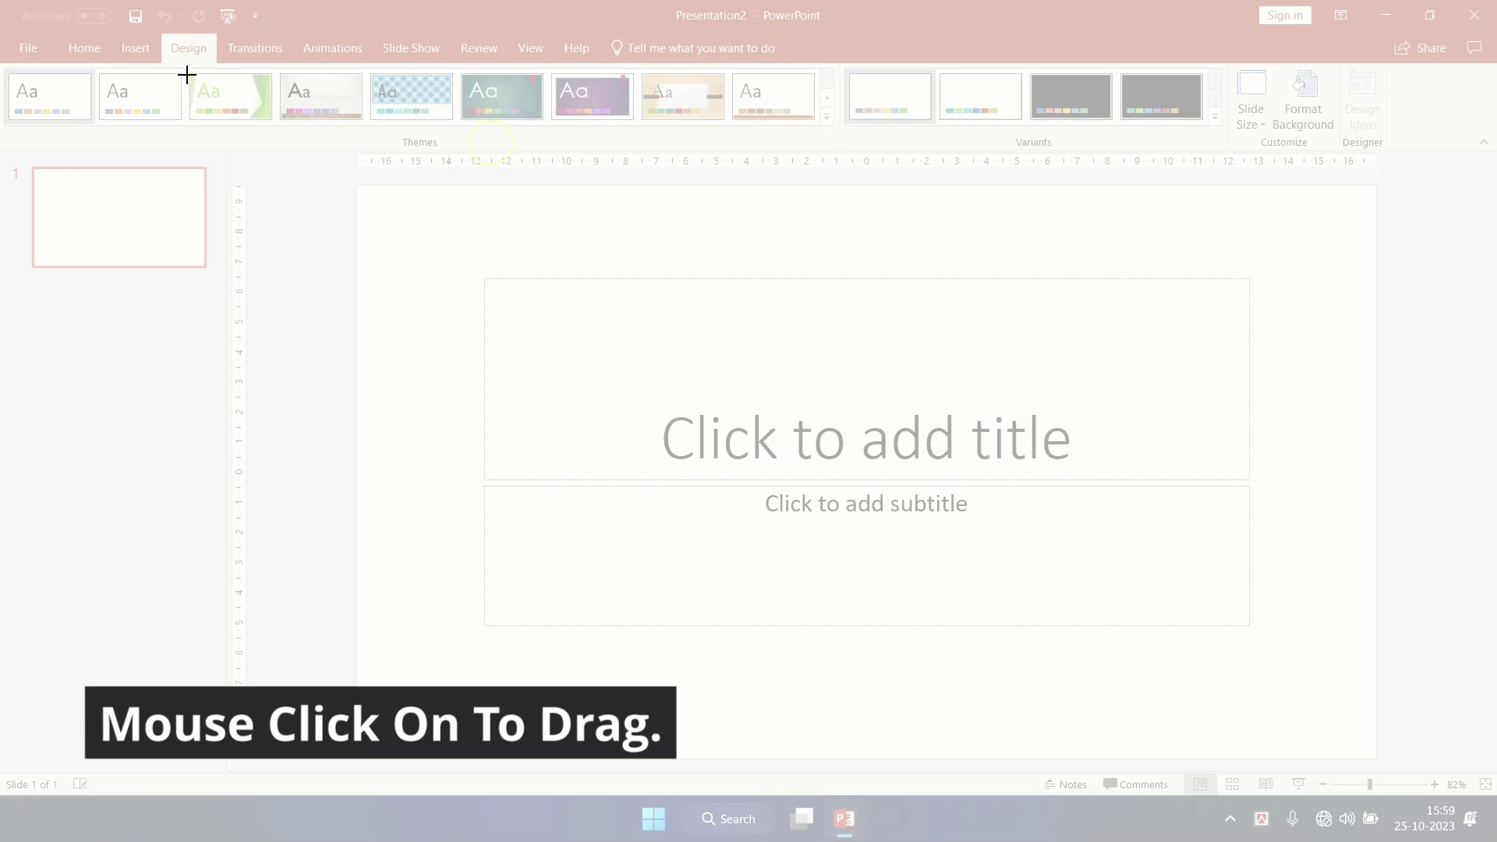
{"action": "left_click_drag", "start_coordinate": [187, 71], "coordinate": [273, 123]}
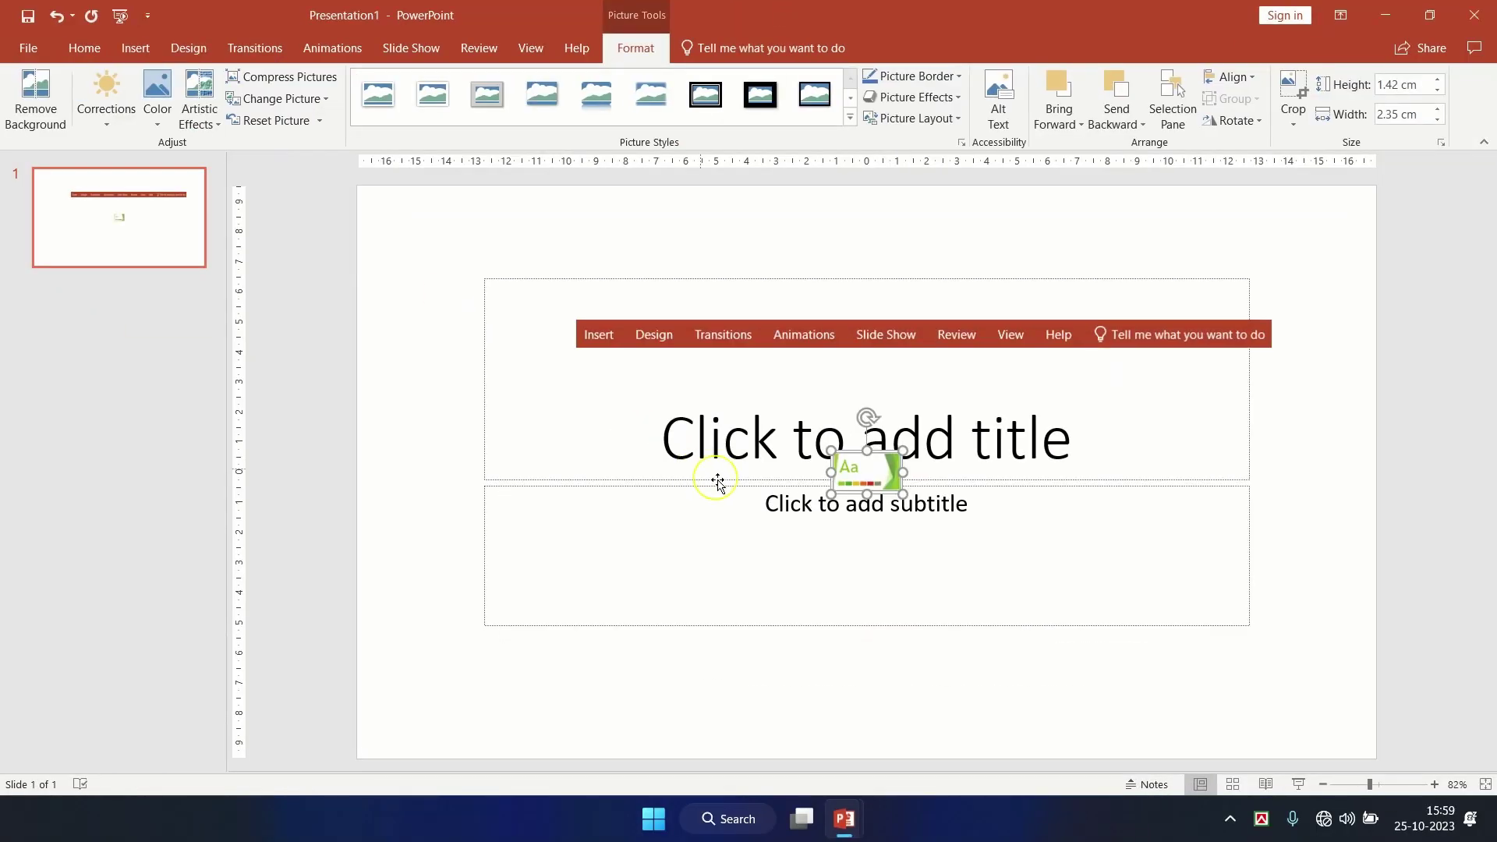
- Enlarge the green theme picture to 23.21 × 14.01 cm and nudge it up and right
{"action": "mouse_move", "coordinate": [854, 477]}
{"action": "left_mouse_down"}
{"action": "mouse_move", "coordinate": [614, 443]}
{"action": "mouse_move", "coordinate": [479, 279]}
{"action": "mouse_move", "coordinate": [843, 648]}
{"action": "left_mouse_up"}
{"action": "left_click_drag", "start_coordinate": [711, 478], "coordinate": [782, 429]}
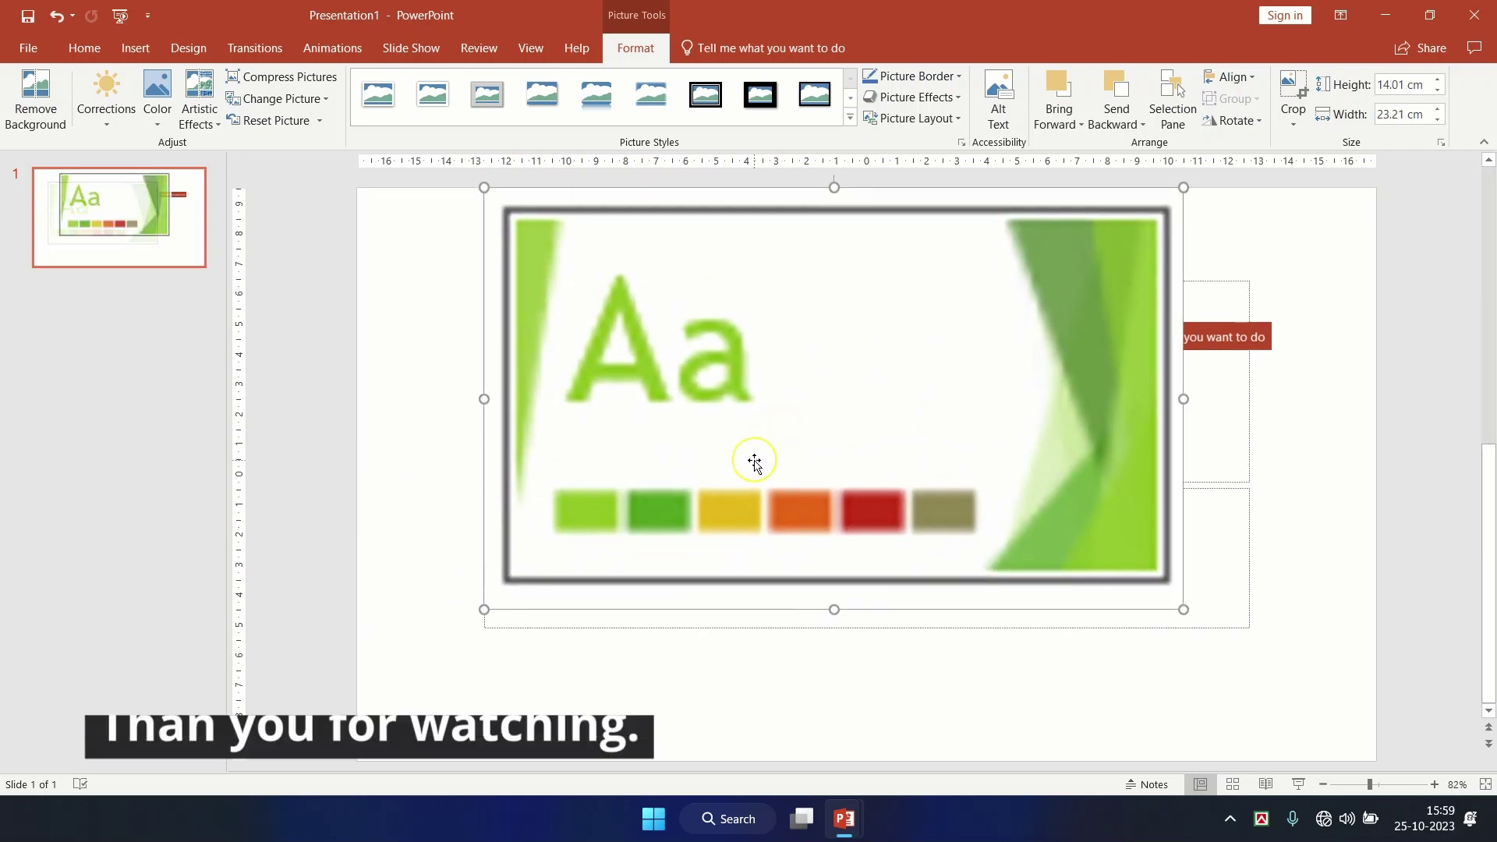